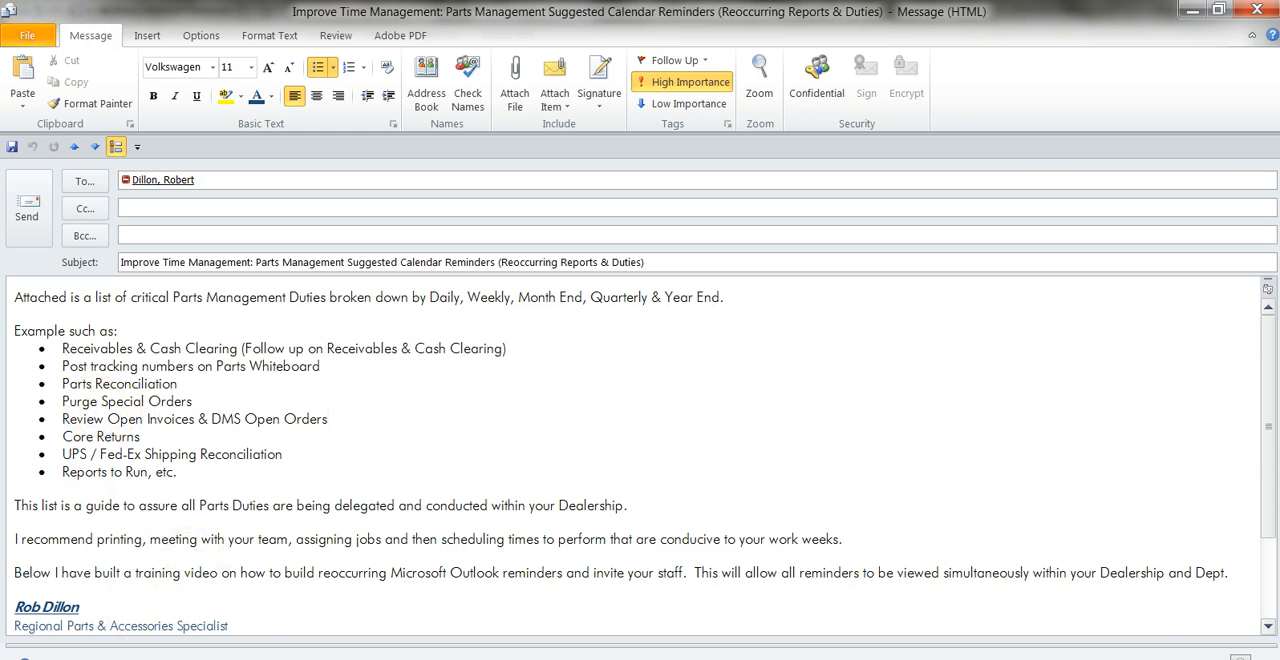
Open the calendar in the main window, and copy the "Core Returns" bullet text from the draft e-mail.
{"action": "left_click", "coordinate": [129, 522]}
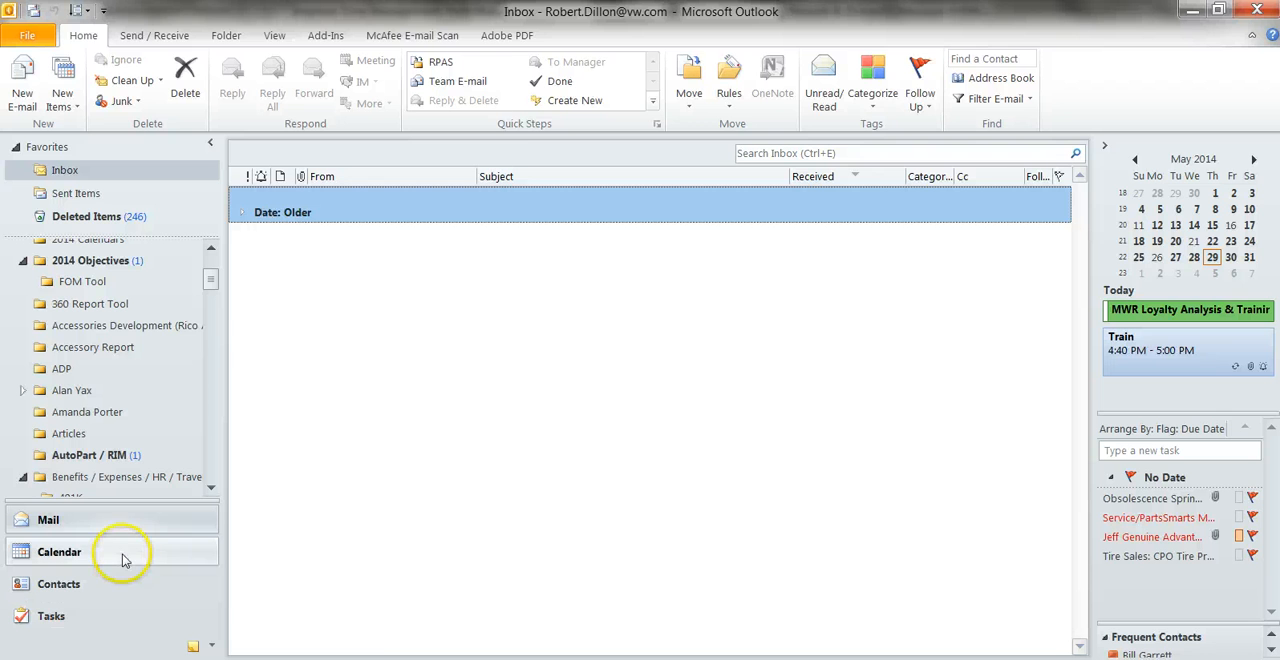
{"action": "left_click", "coordinate": [124, 561]}
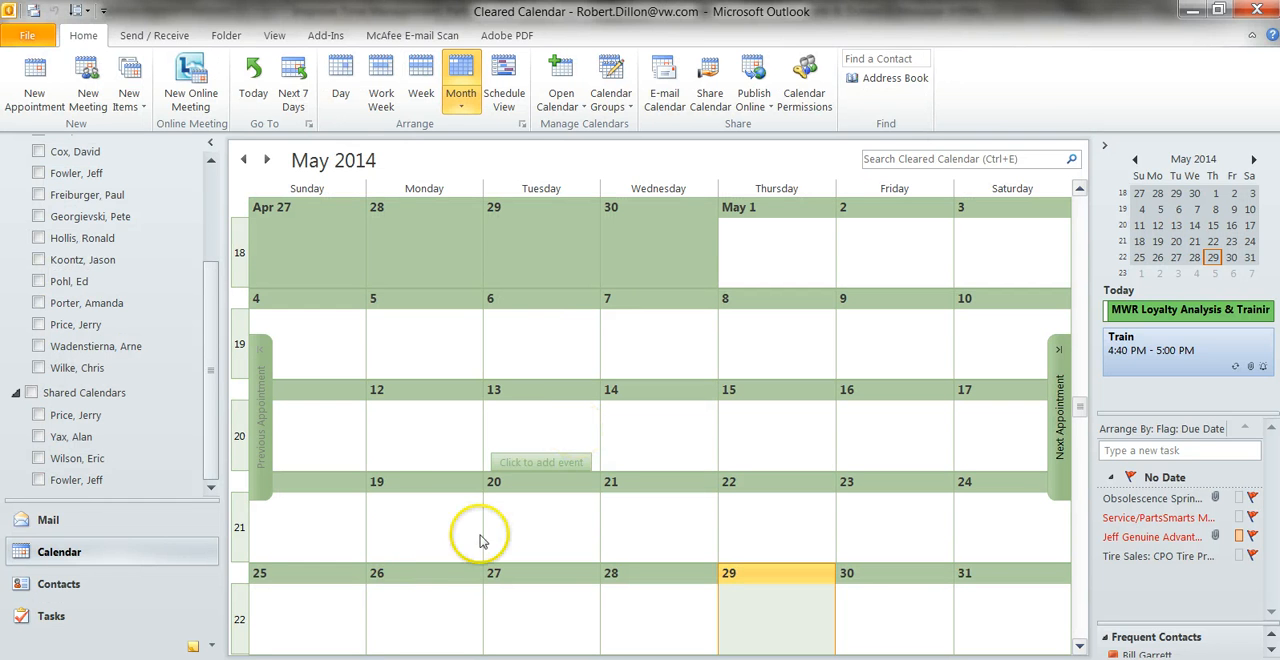
{"action": "left_click", "coordinate": [237, 659]}
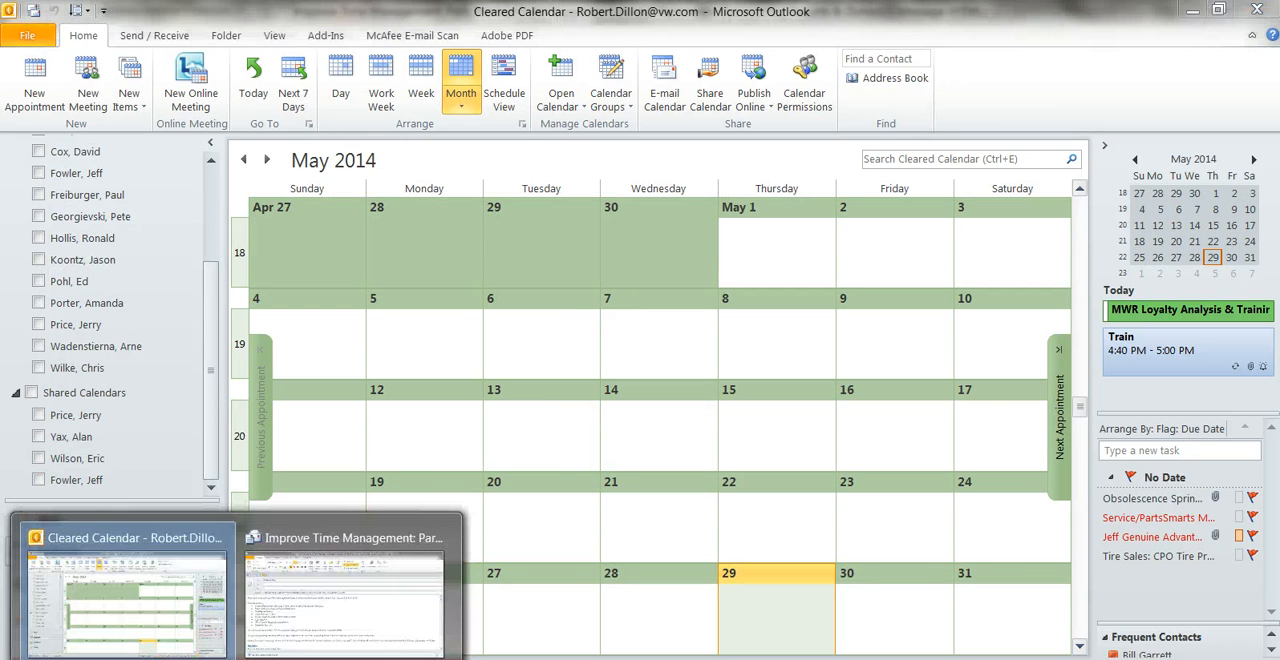
{"action": "left_click", "coordinate": [345, 590]}
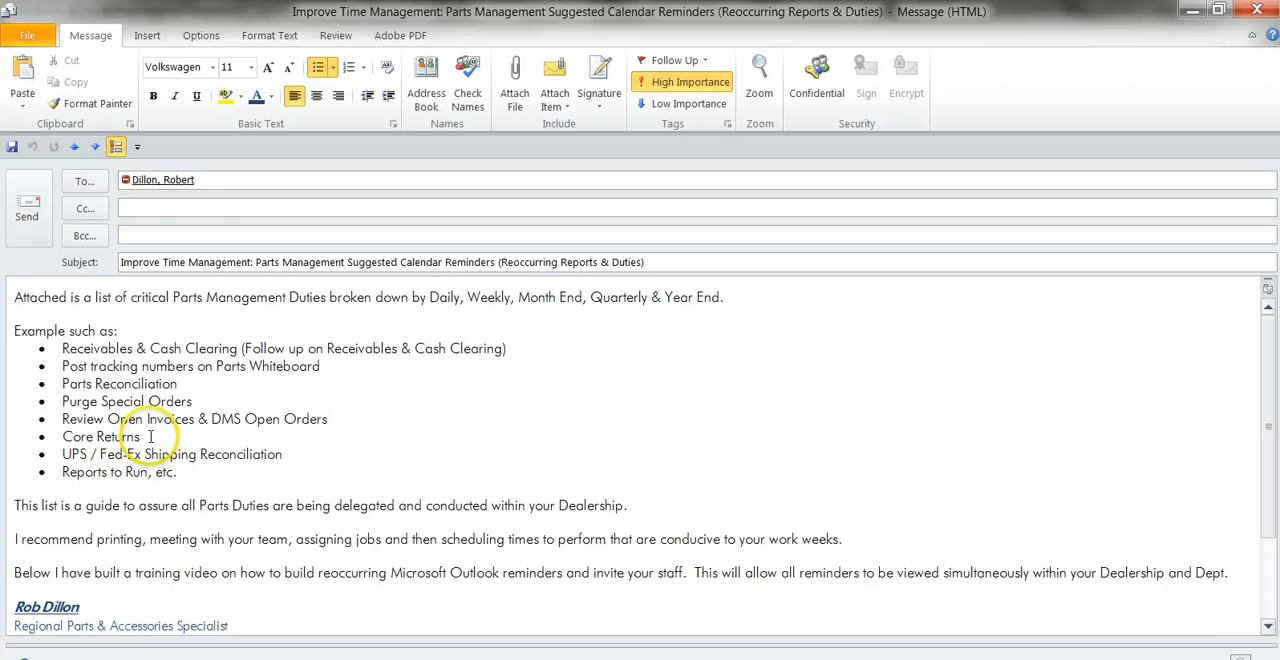
{"action": "left_click_drag", "start_coordinate": [140, 437], "coordinate": [113, 437]}
{"action": "right_click", "coordinate": [76, 437]}
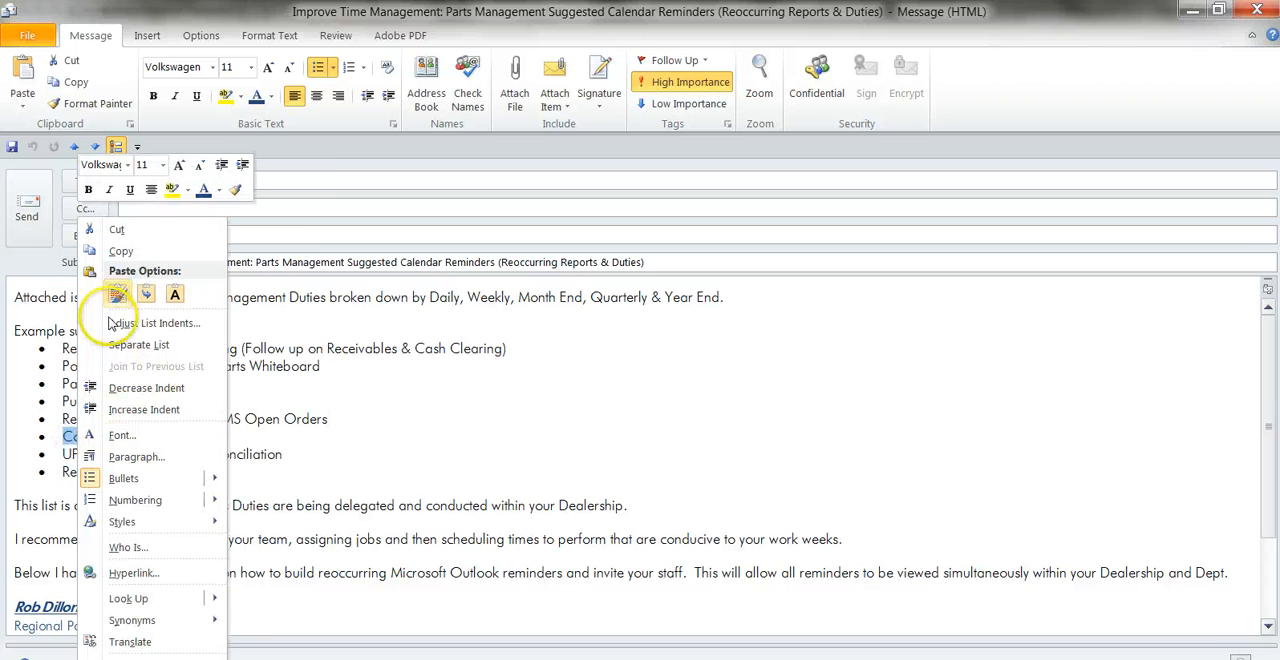
{"action": "left_click", "coordinate": [114, 248]}
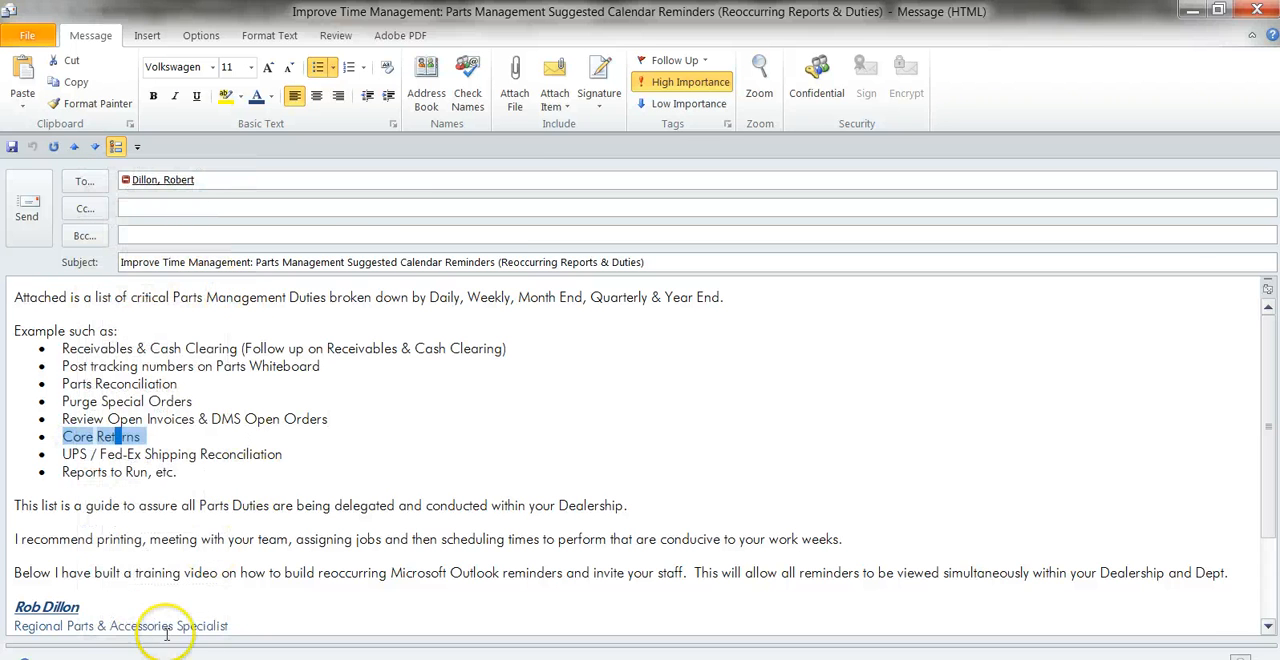
Create a calendar event on Wednesday, May 14, 2014, and paste the copied "Core Returns" text as its subject.
{"action": "left_click", "coordinate": [236, 658]}
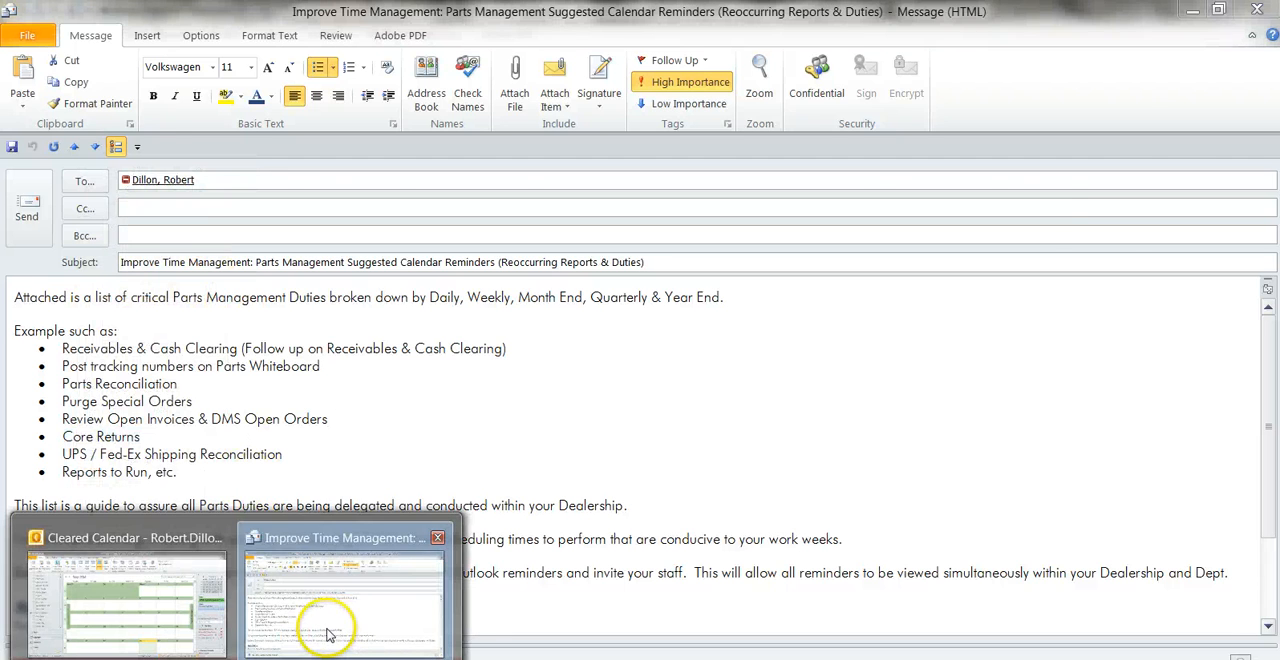
{"action": "left_click", "coordinate": [161, 600]}
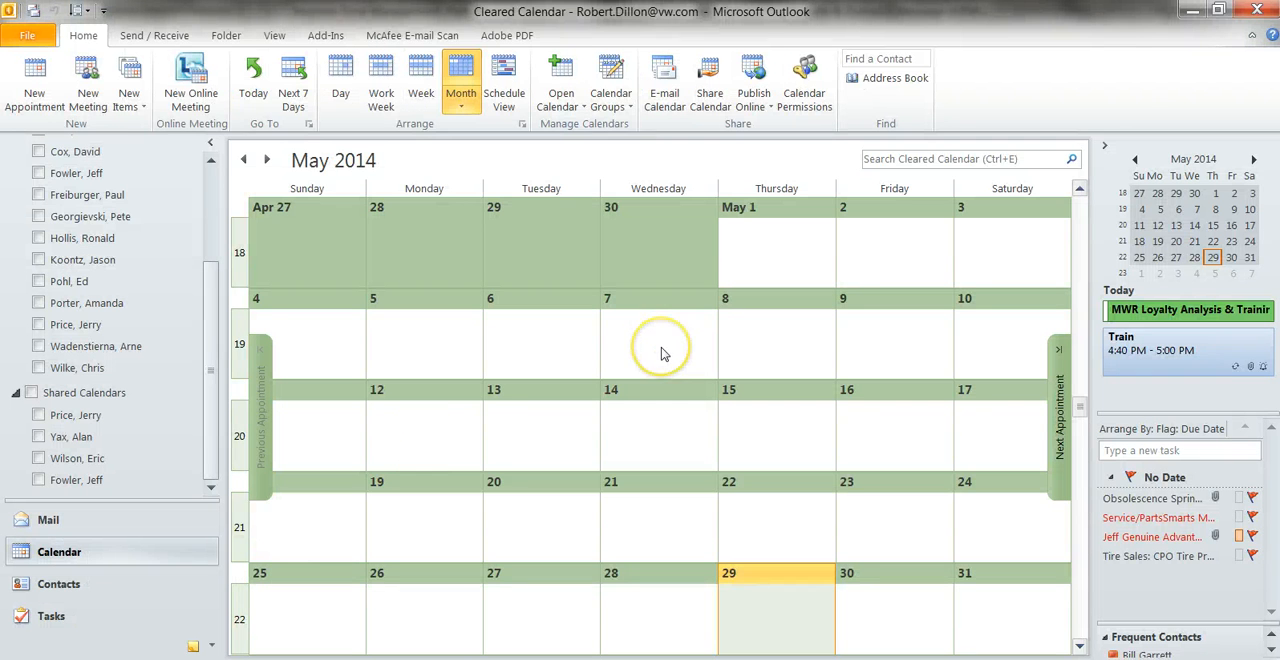
{"action": "double_click", "coordinate": [658, 432]}
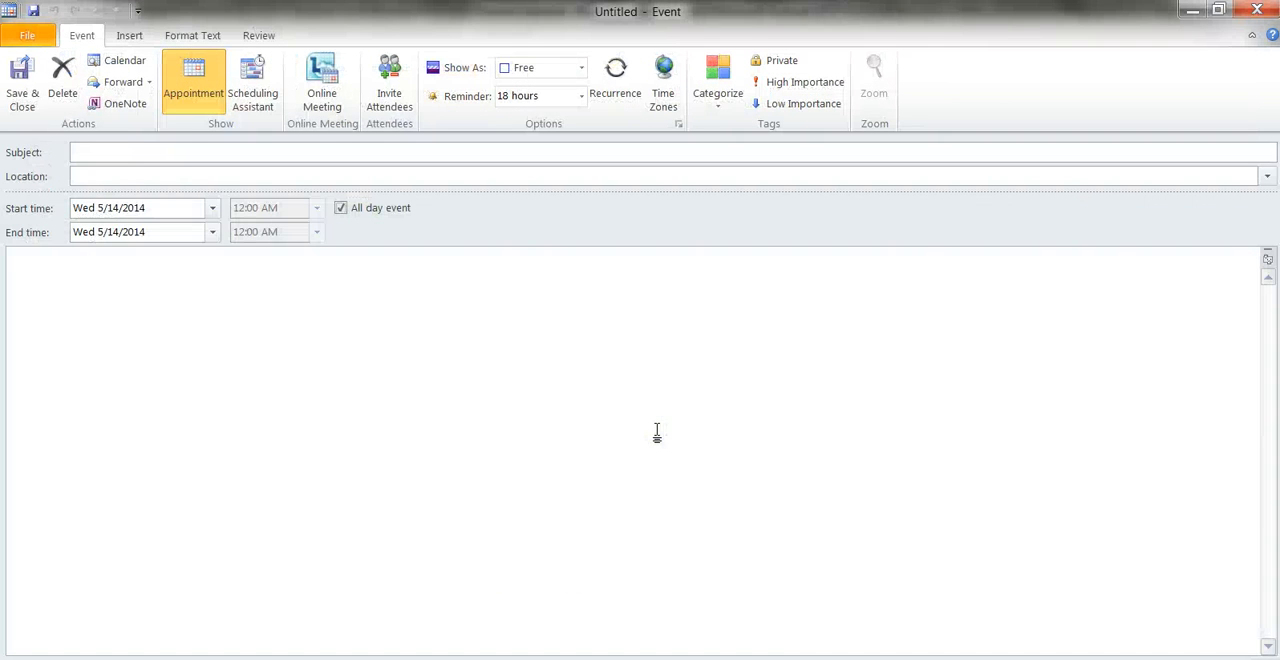
{"action": "right_click", "coordinate": [103, 150]}
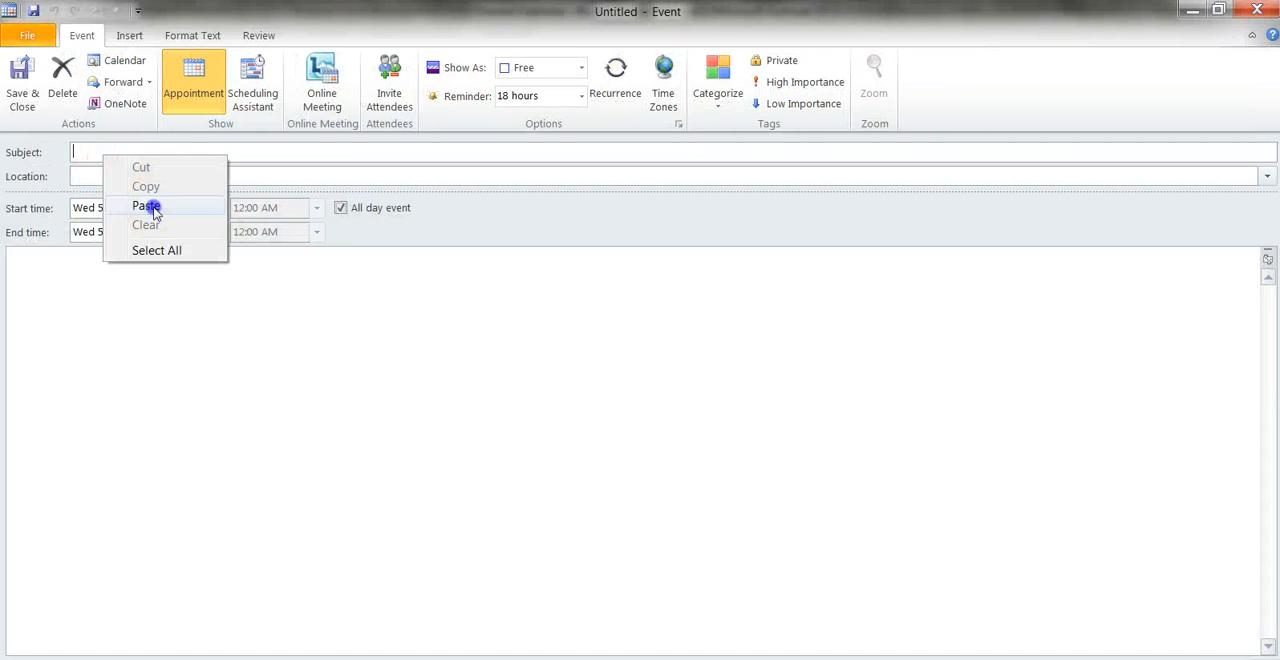
{"action": "left_click", "coordinate": [151, 206]}
{"action": "left_click", "coordinate": [121, 151]}
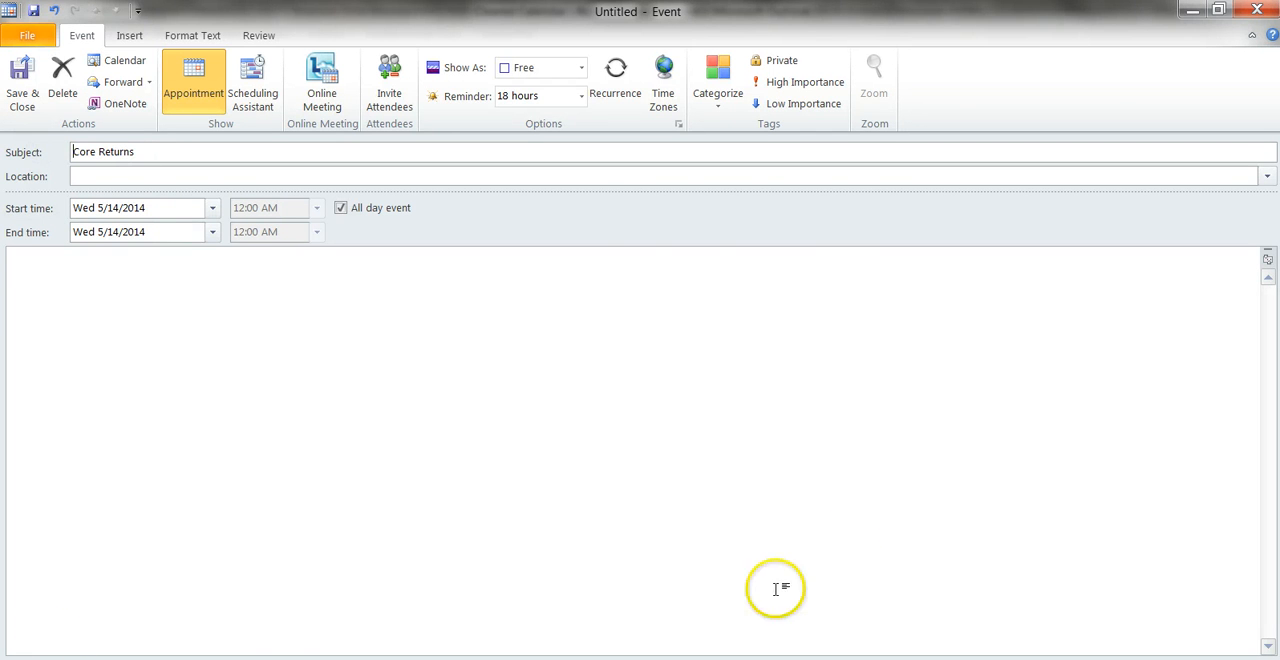
Turn off the all-day setting for the Core Returns event and set its start time to 3:45 PM.
{"action": "left_click", "coordinate": [342, 208]}
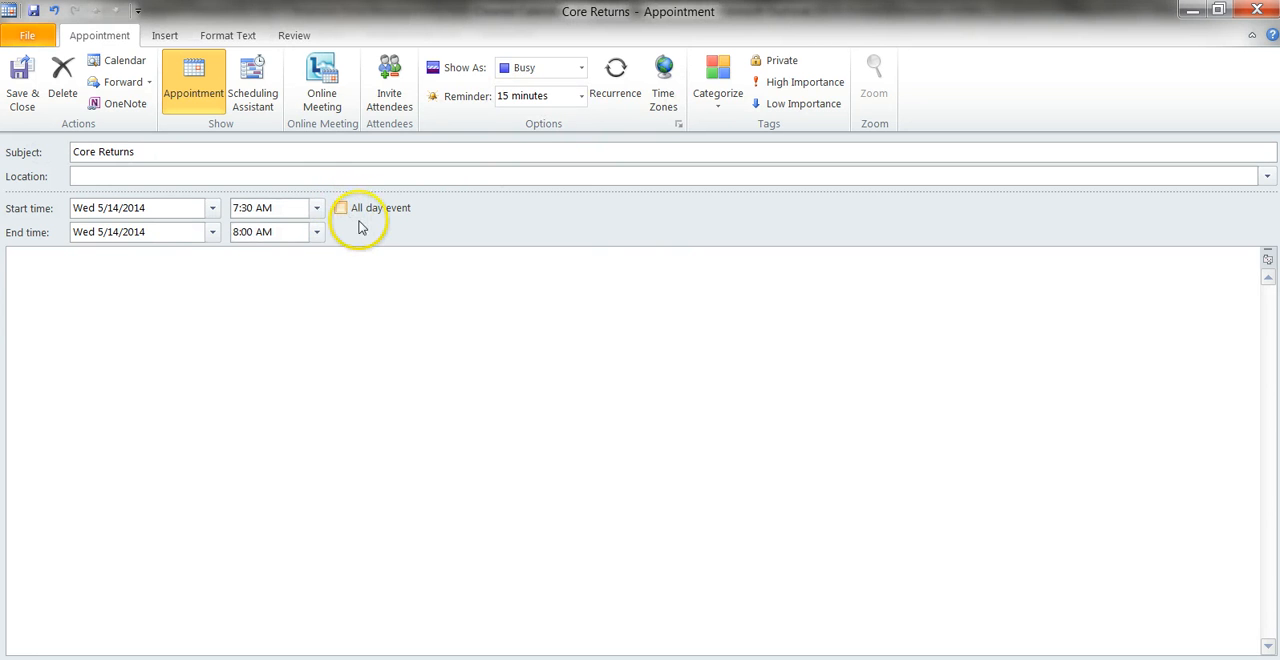
{"action": "left_click", "coordinate": [316, 208]}
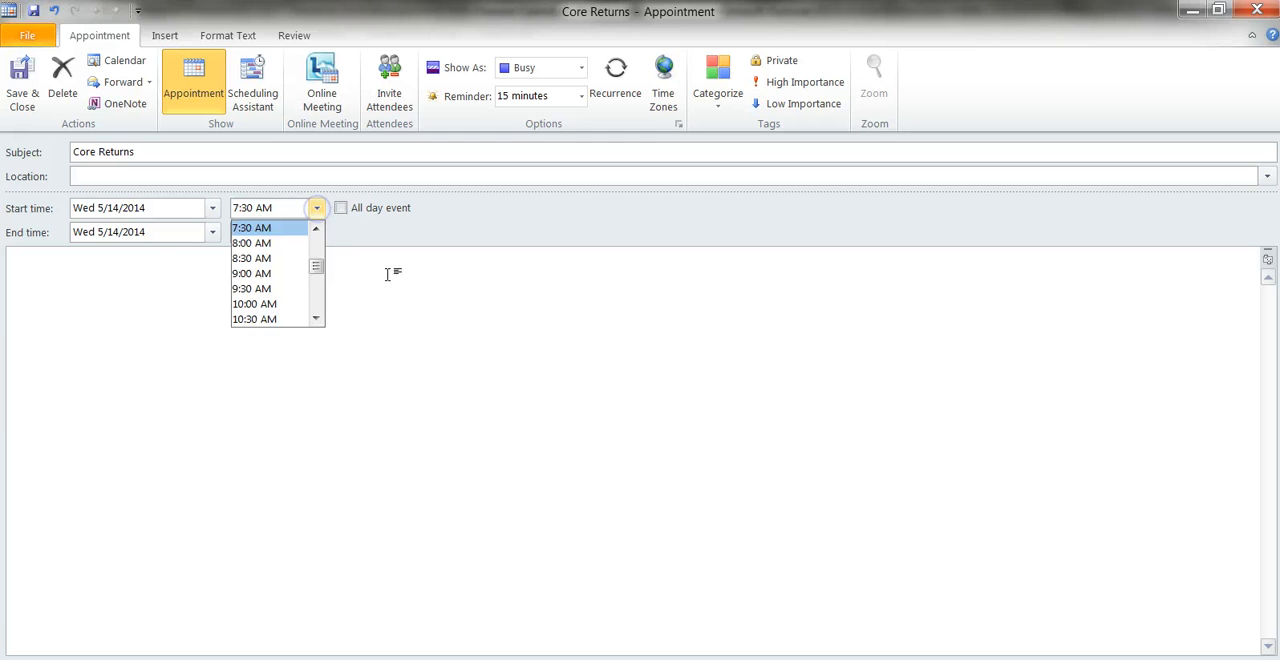
{"action": "left_click", "coordinate": [316, 319]}
{"action": "left_click", "coordinate": [316, 319]}
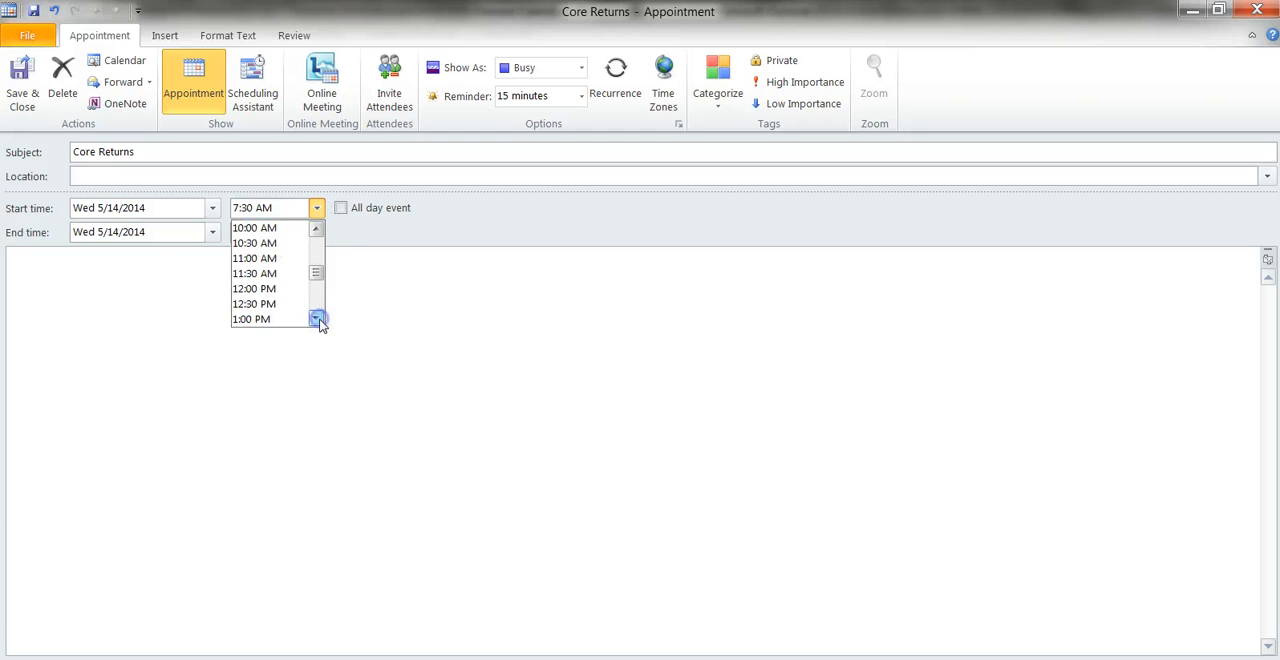
{"action": "left_click", "coordinate": [316, 319]}
{"action": "left_click", "coordinate": [316, 319]}
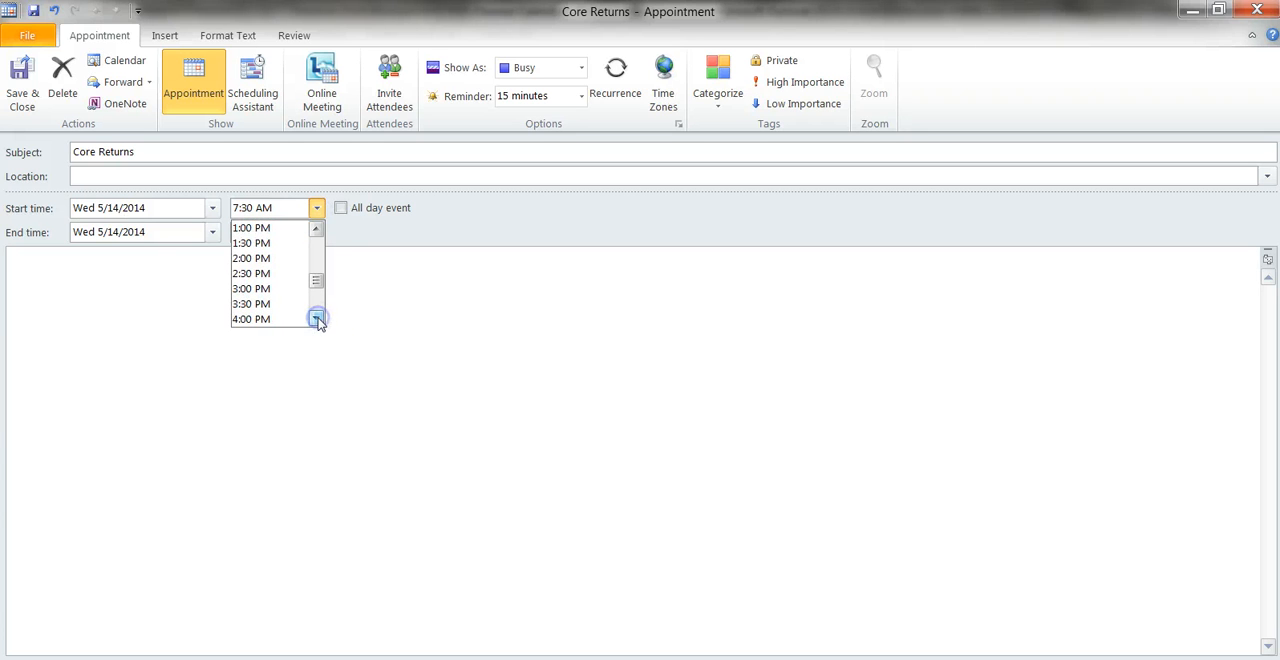
{"action": "left_click", "coordinate": [295, 304]}
{"action": "left_click", "coordinate": [254, 208]}
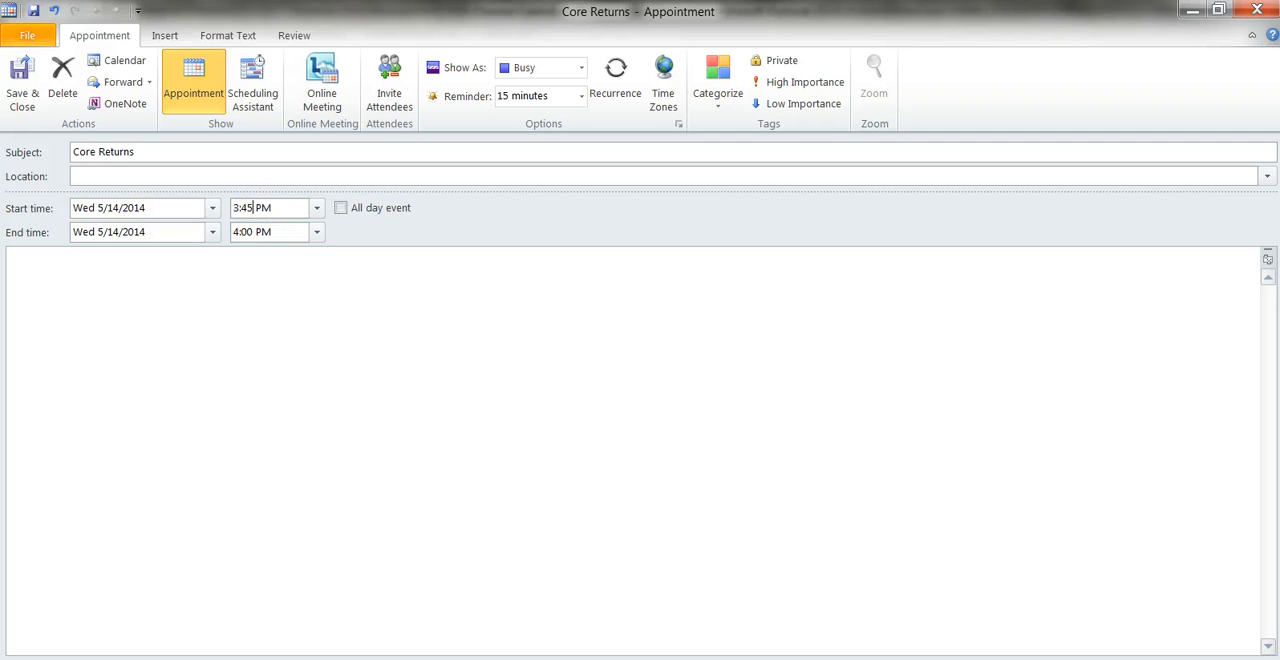
{"action": "type", "text": "45"}
Set the Core Returns appointment's end time to 4:45 PM.
{"action": "left_click", "coordinate": [254, 231]}
{"action": "left_click", "coordinate": [316, 232]}
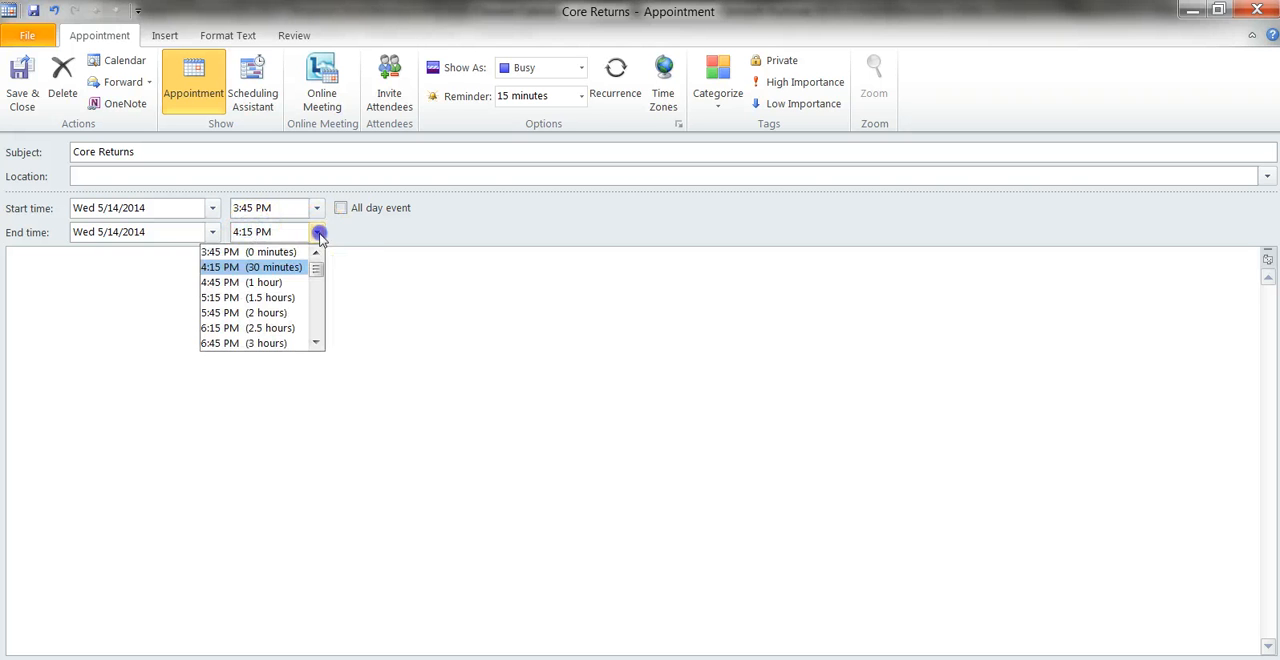
{"action": "left_click", "coordinate": [257, 289]}
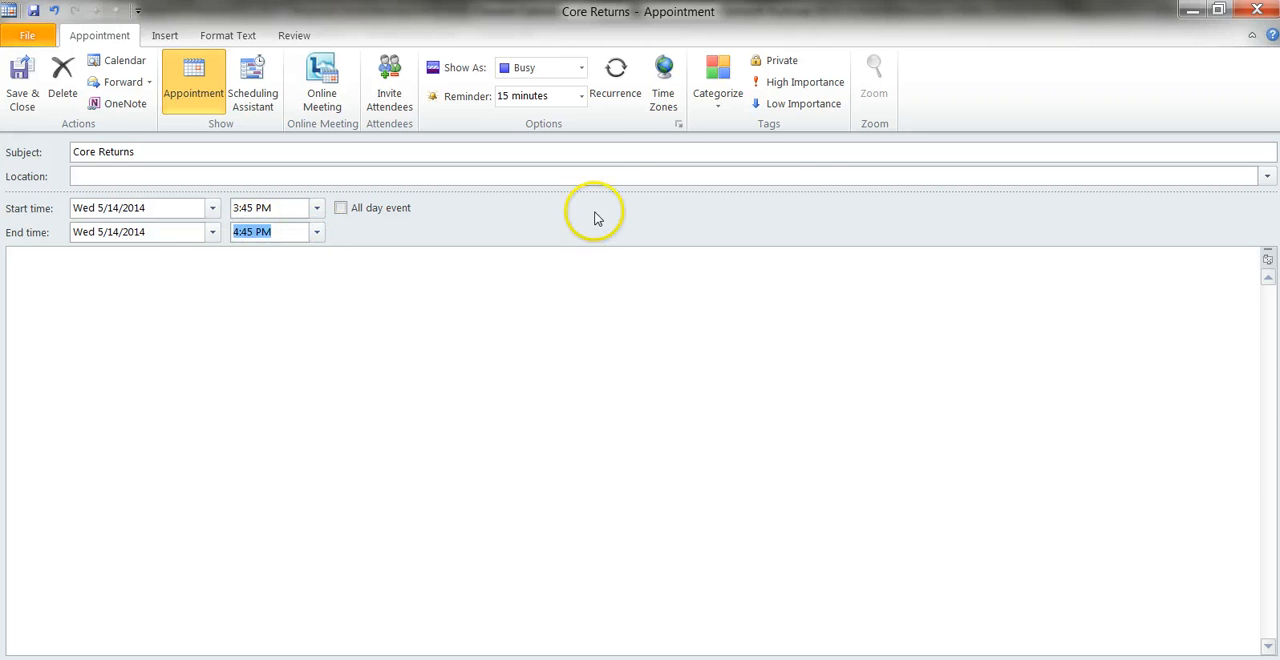
Make the appointment recur monthly on the second Wednesday of every 1 month, with no end date.
{"action": "left_click", "coordinate": [620, 108]}
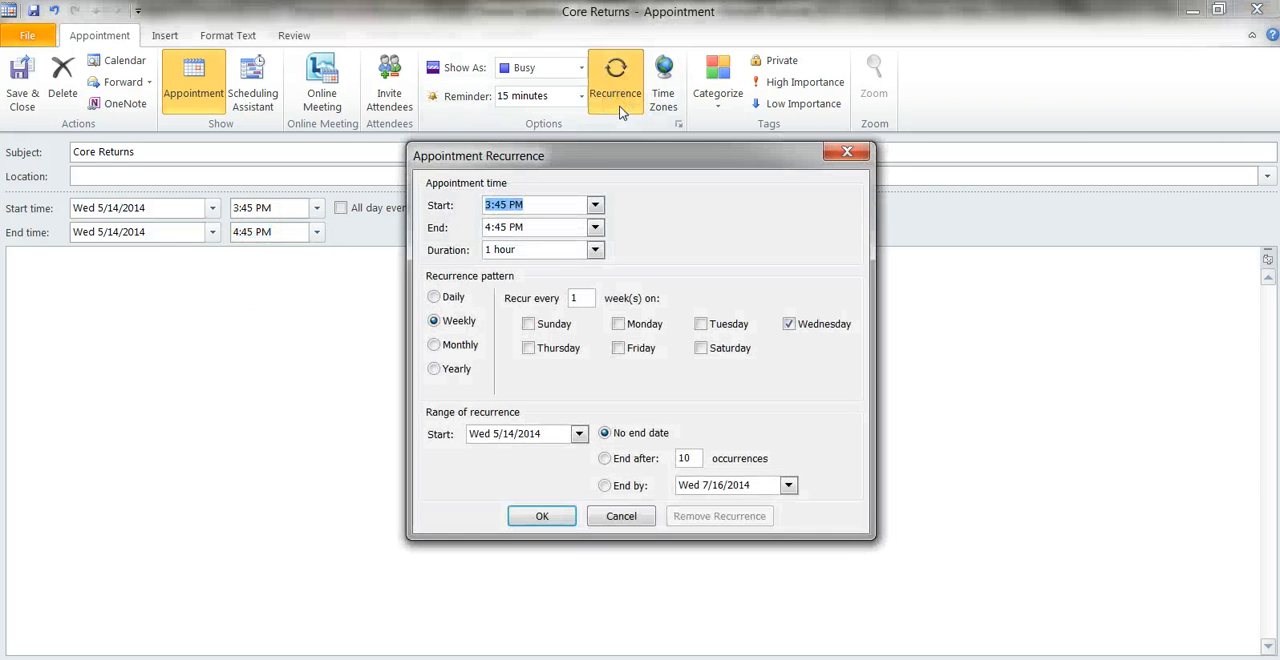
{"action": "left_click", "coordinate": [436, 346]}
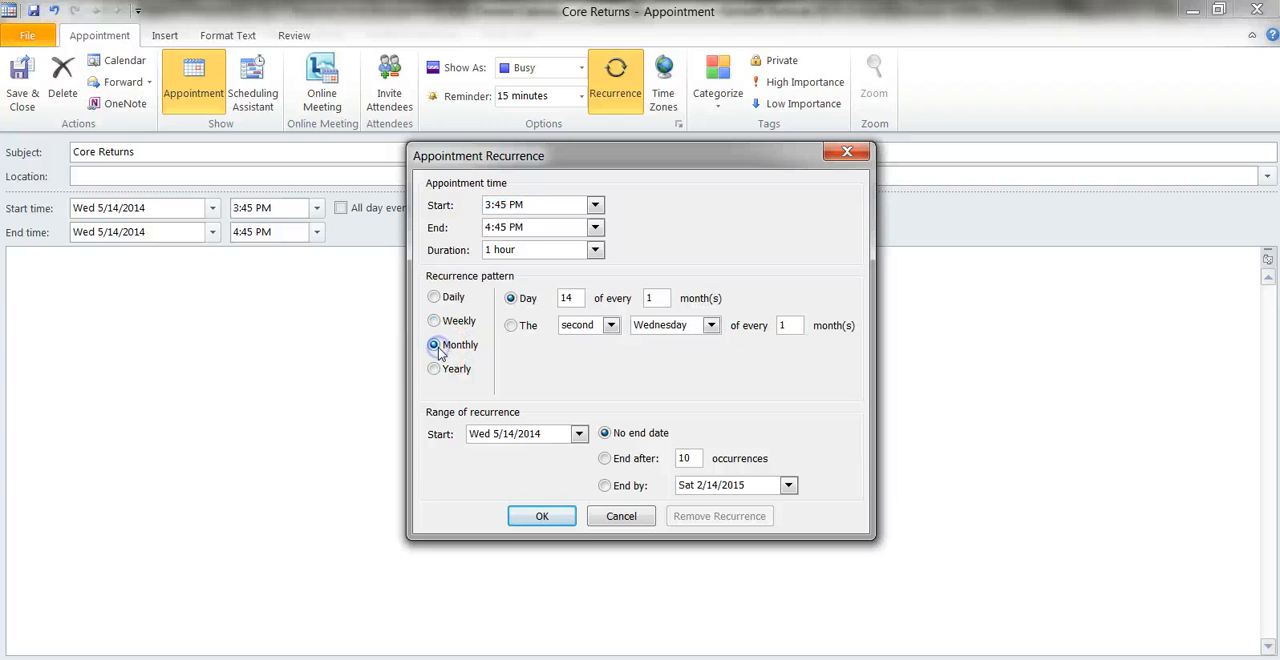
{"action": "left_click", "coordinate": [511, 328]}
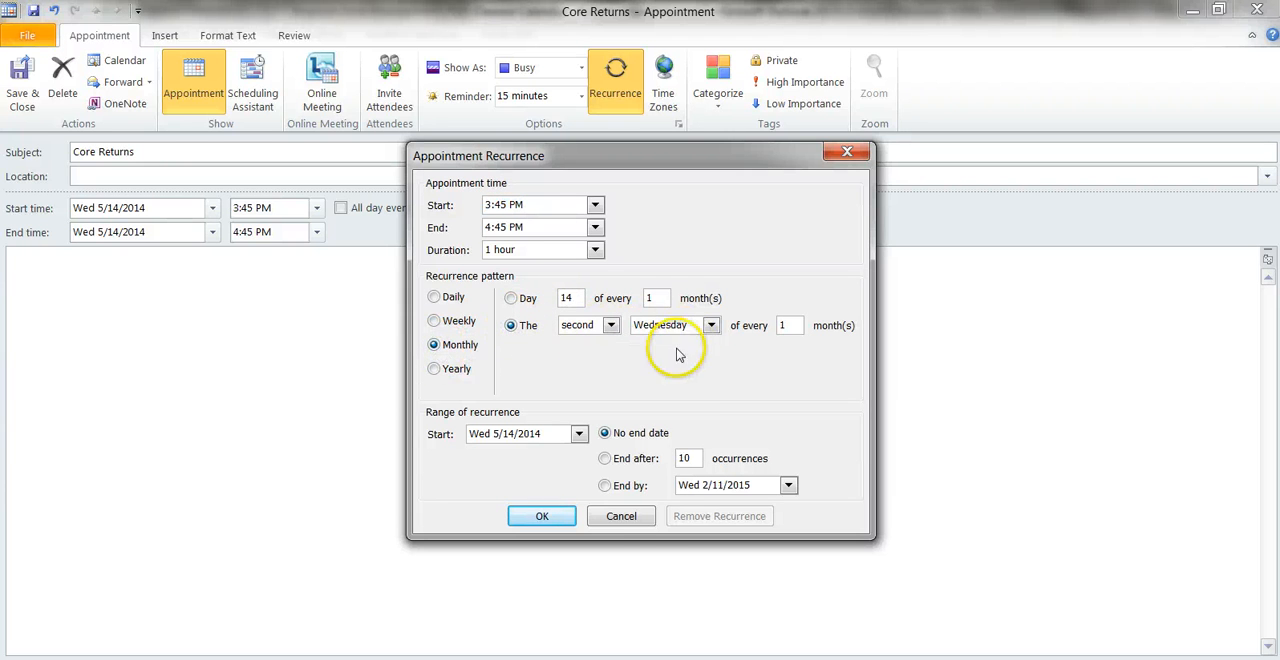
{"action": "left_click", "coordinate": [541, 517]}
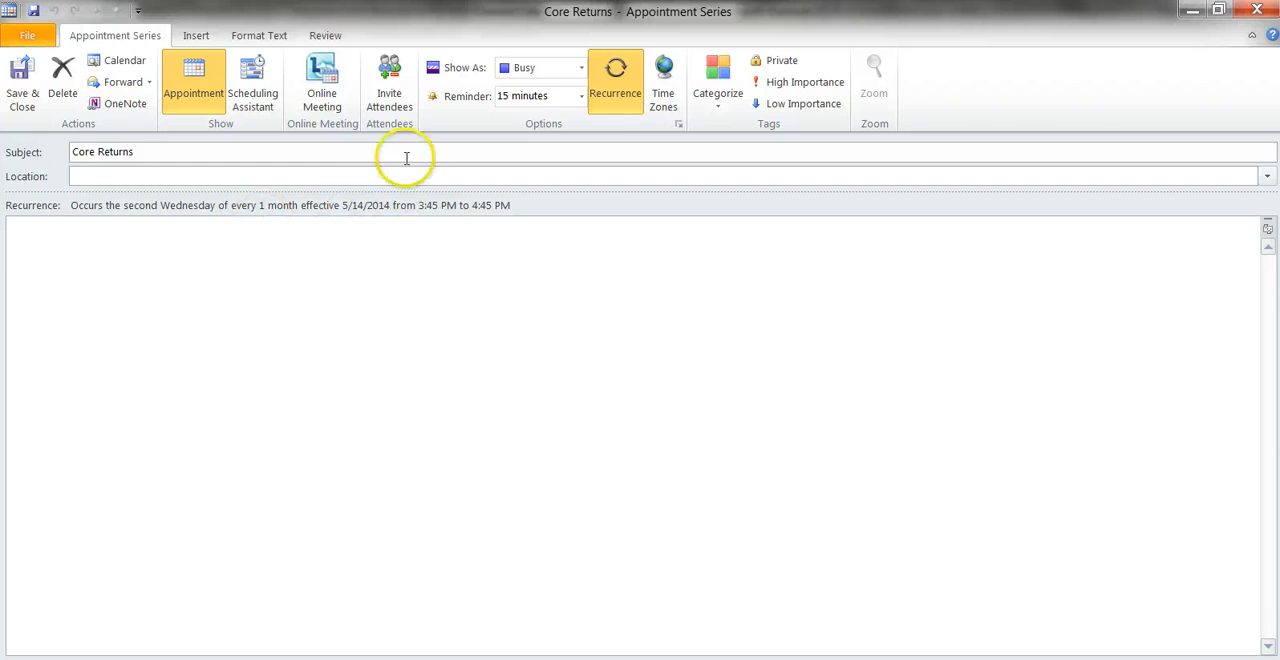
Turn the appointment series into a meeting and add the suggested contact as an attendee.
{"action": "left_click", "coordinate": [403, 80]}
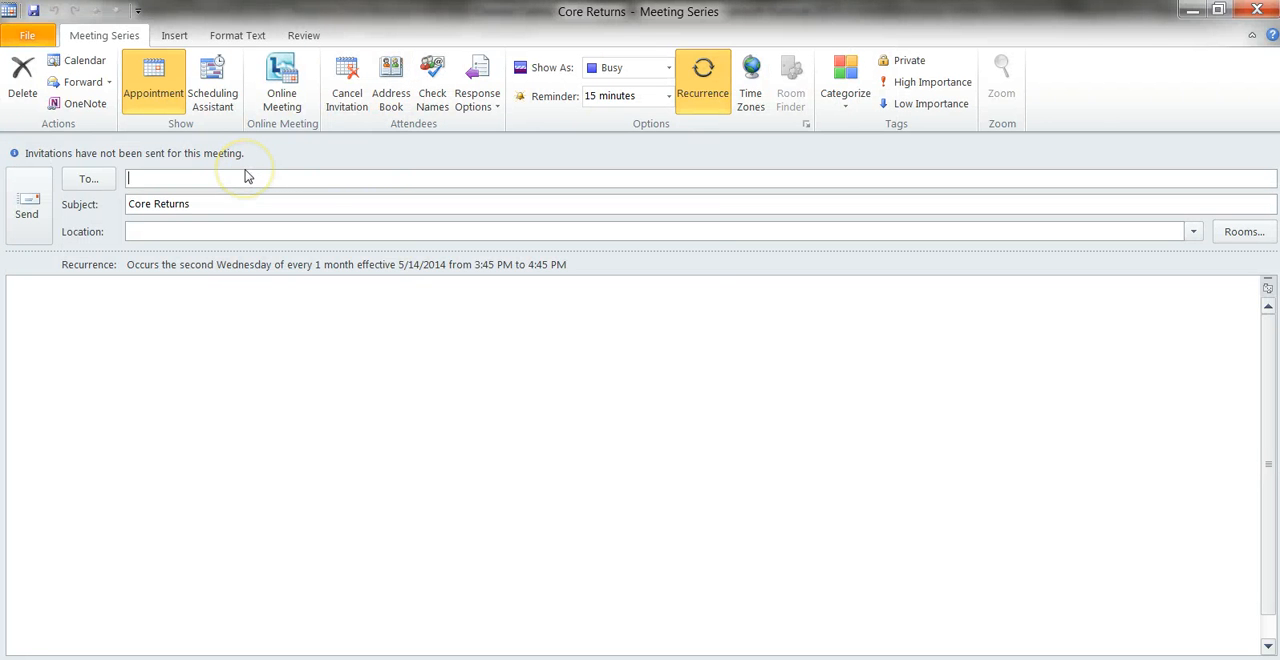
{"action": "left_click", "coordinate": [248, 177]}
{"action": "type", "text": "rob"}
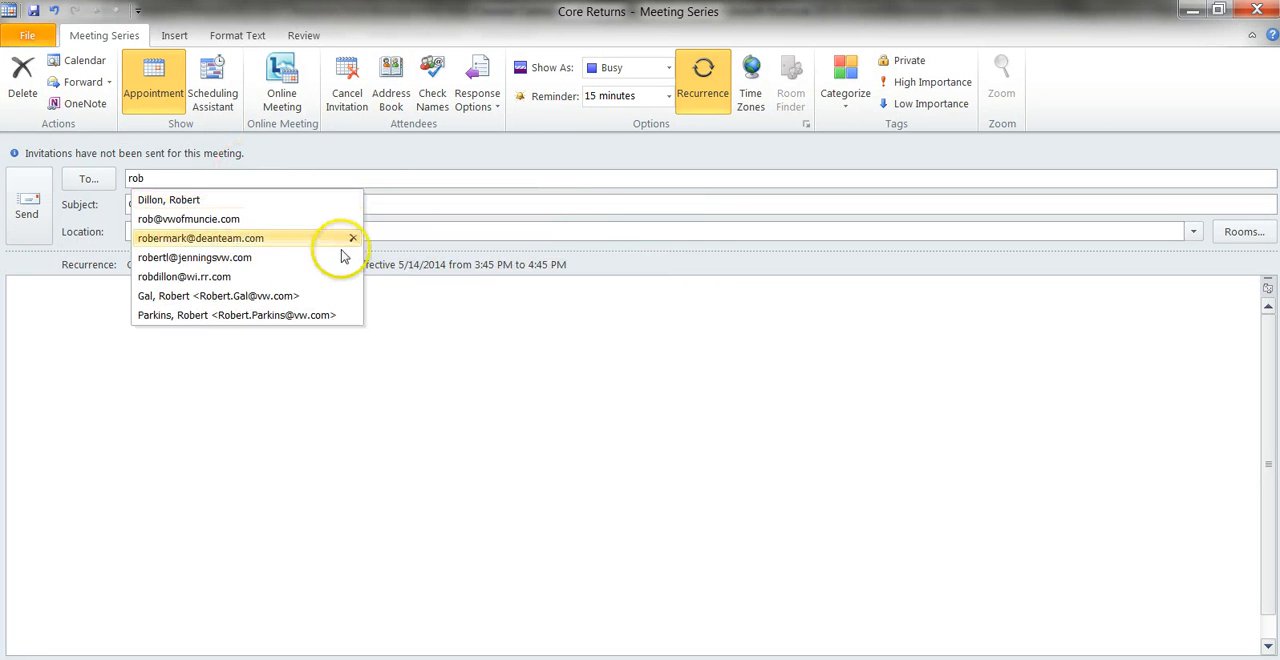
{"action": "left_click", "coordinate": [215, 201]}
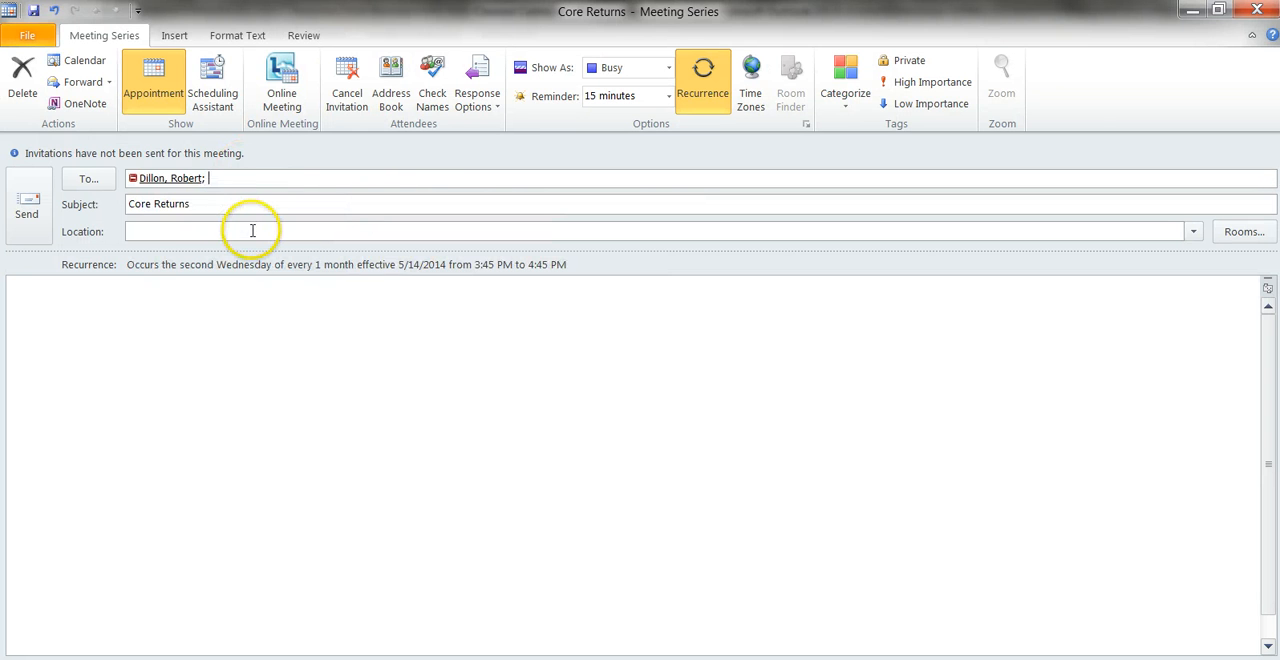
Send the Core Returns meeting invitation, accepting that responses are not tallied and no location is given.
{"action": "left_click", "coordinate": [27, 207]}
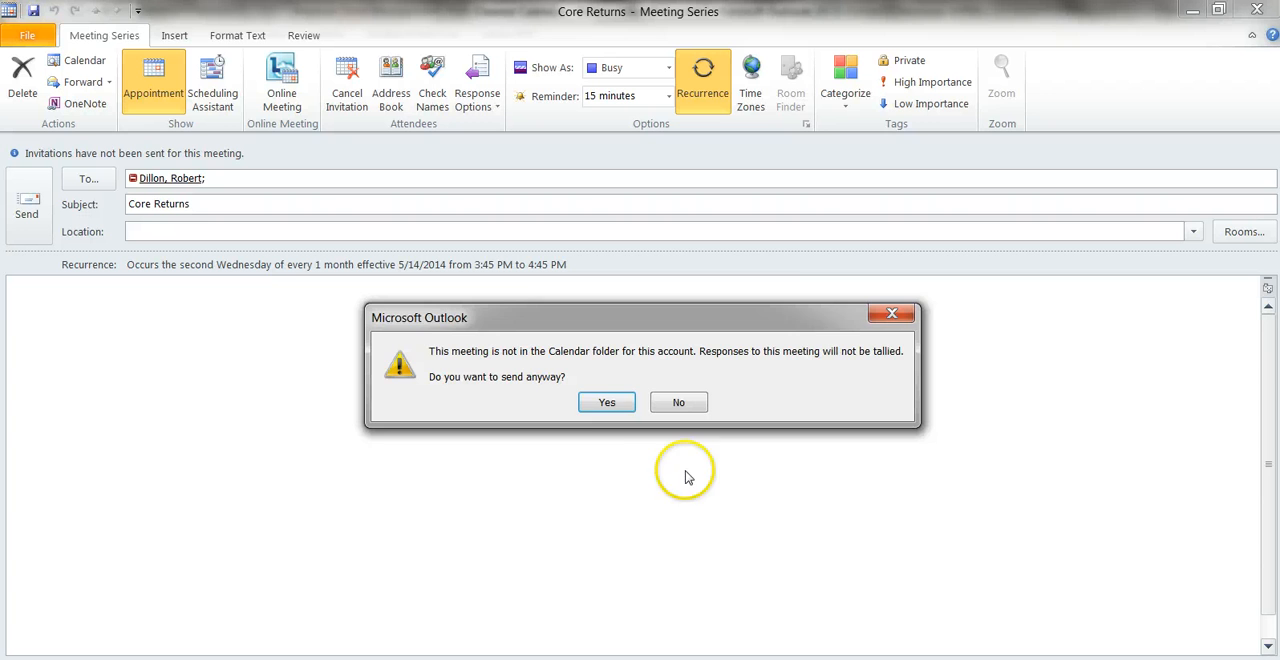
{"action": "left_click", "coordinate": [606, 402]}
{"action": "left_click", "coordinate": [677, 380]}
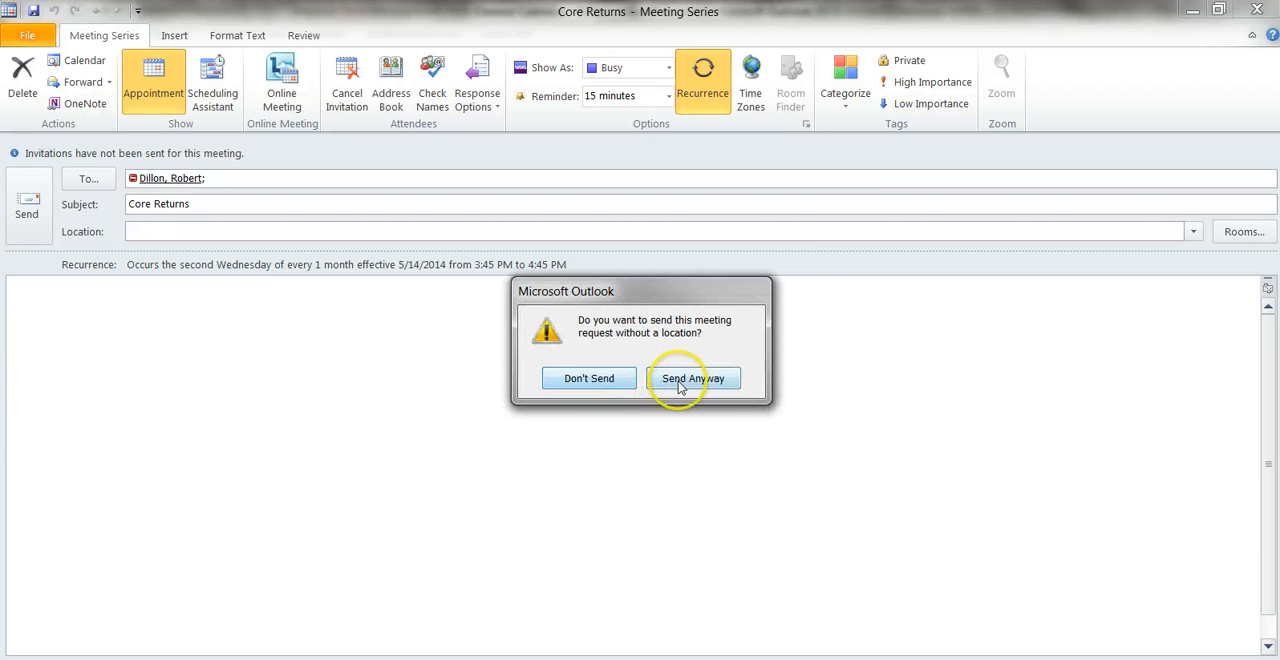
{"action": "left_click", "coordinate": [605, 399]}
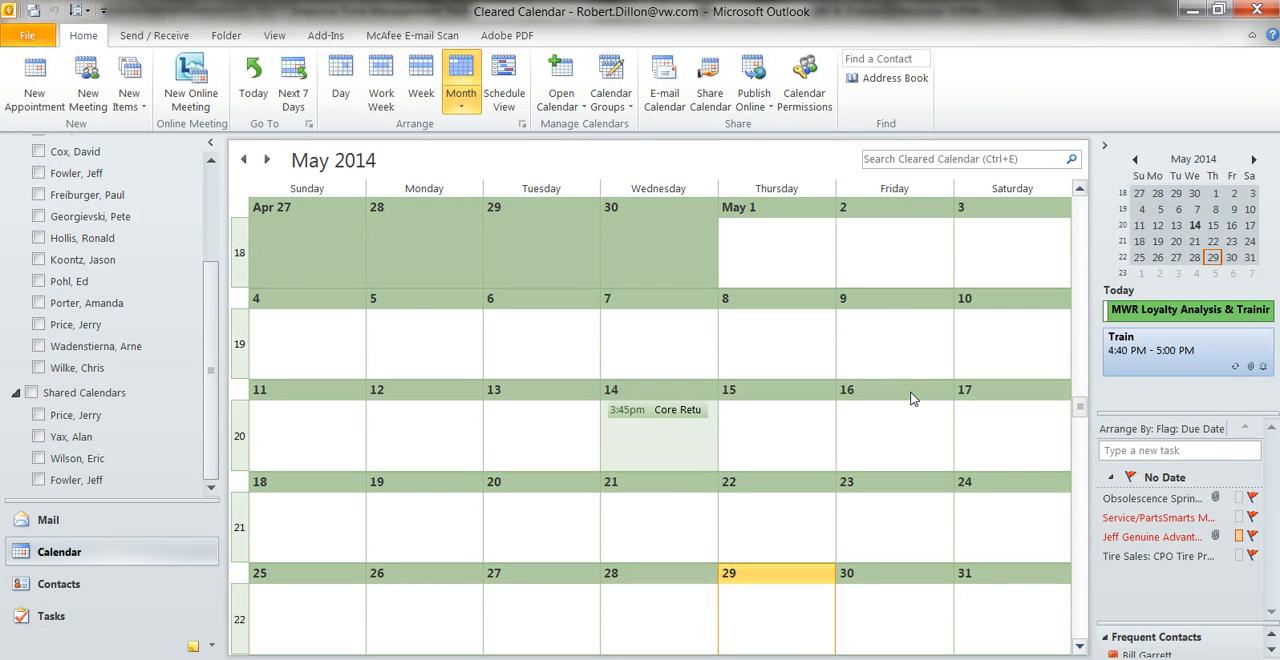
Look through the months up to July 2014 to check the recurring Core Returns entries, and return to May.
{"action": "left_click", "coordinate": [267, 163]}
{"action": "left_click", "coordinate": [268, 163]}
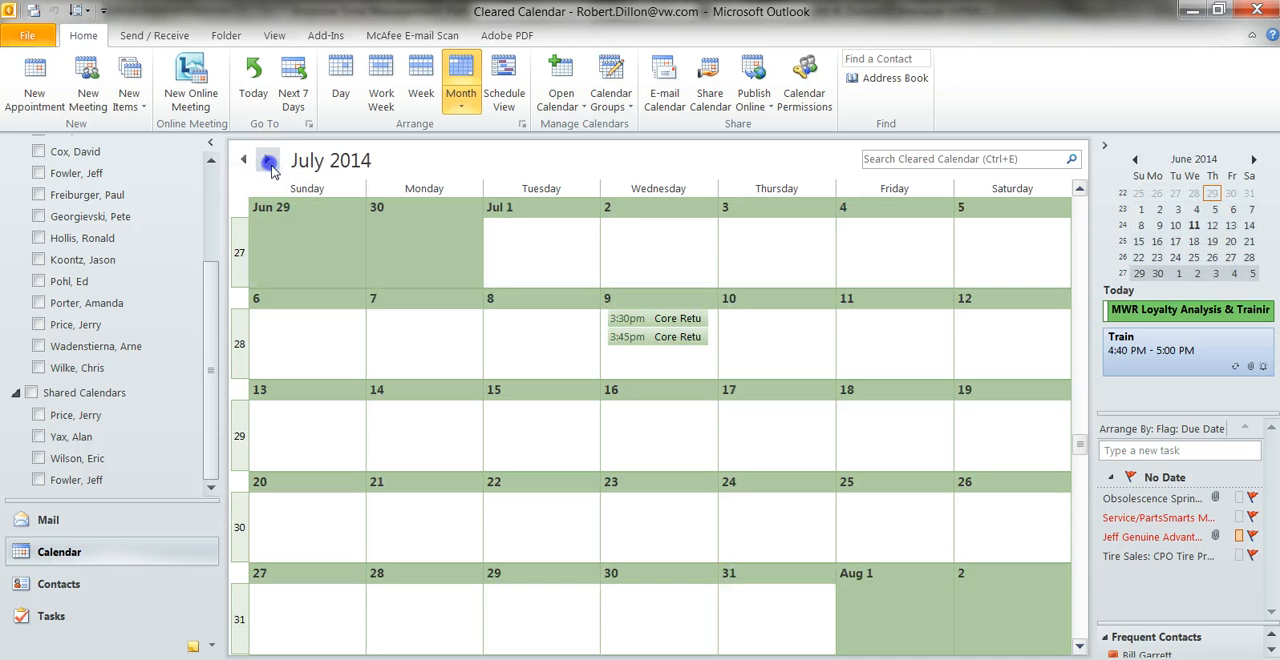
{"action": "left_click", "coordinate": [244, 161]}
{"action": "left_click", "coordinate": [244, 161]}
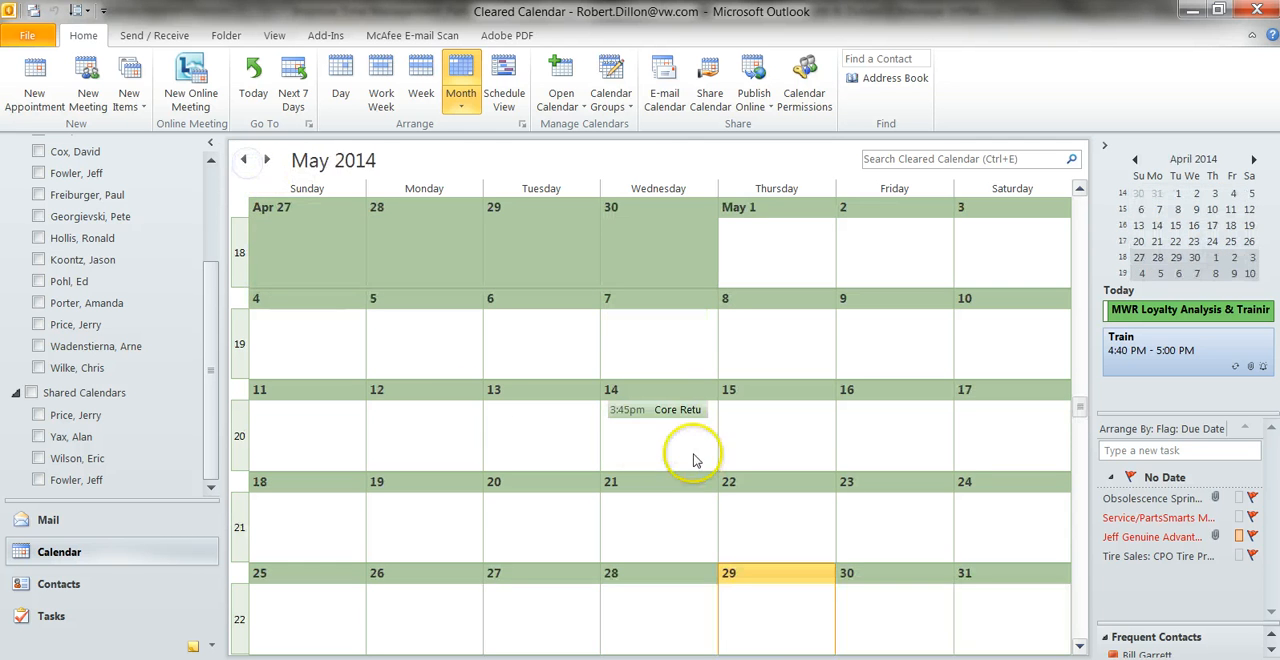
Open the duplicate 3:30 PM Core Return series in June 2014, cancel it, send the cancellation and update the own calendar.
{"action": "left_click", "coordinate": [268, 163]}
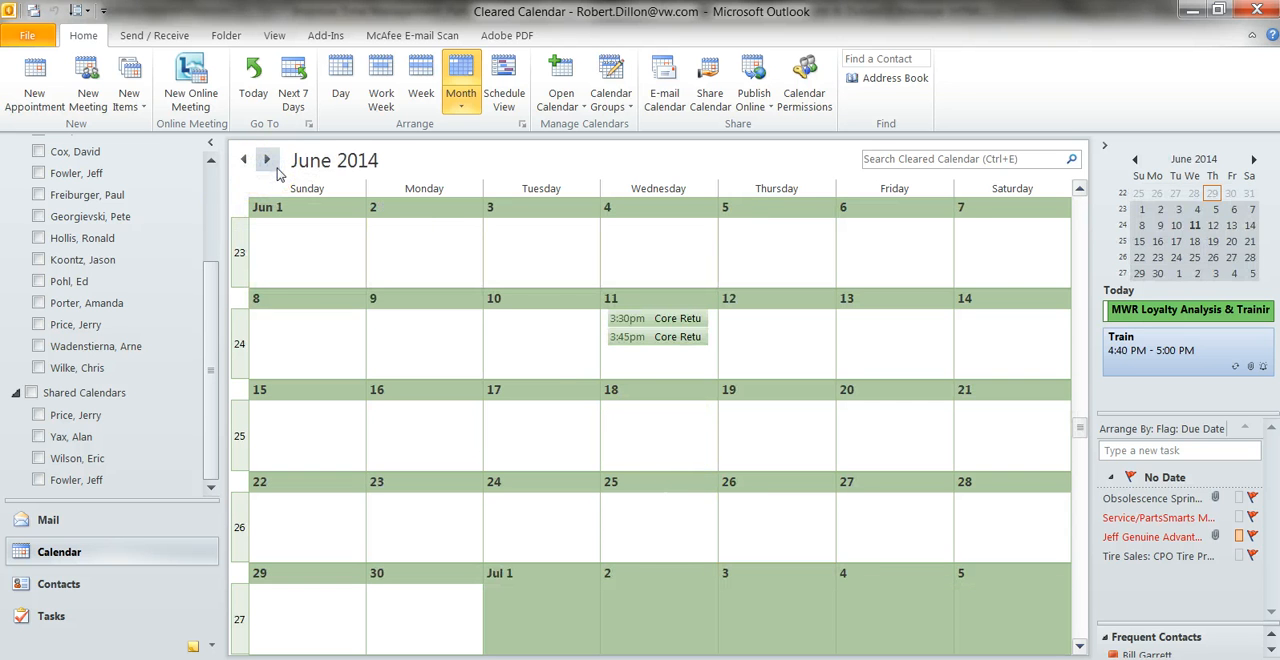
{"action": "double_click", "coordinate": [660, 328]}
{"action": "left_click", "coordinate": [584, 370]}
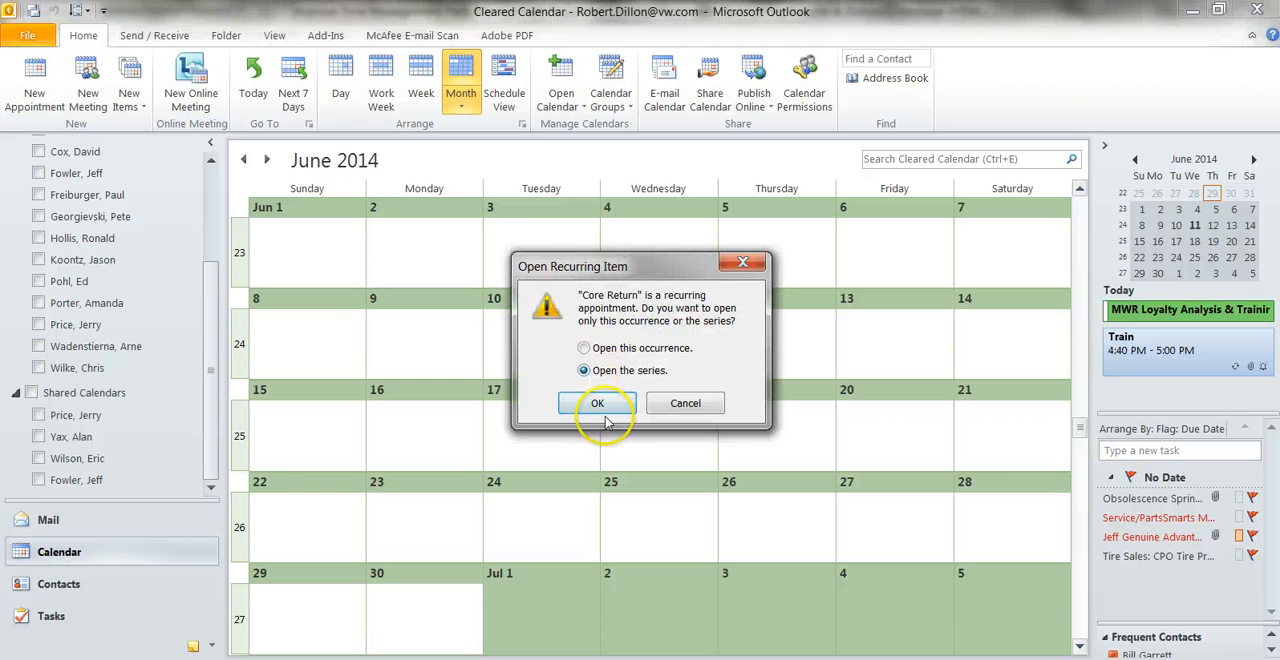
{"action": "left_click", "coordinate": [597, 403]}
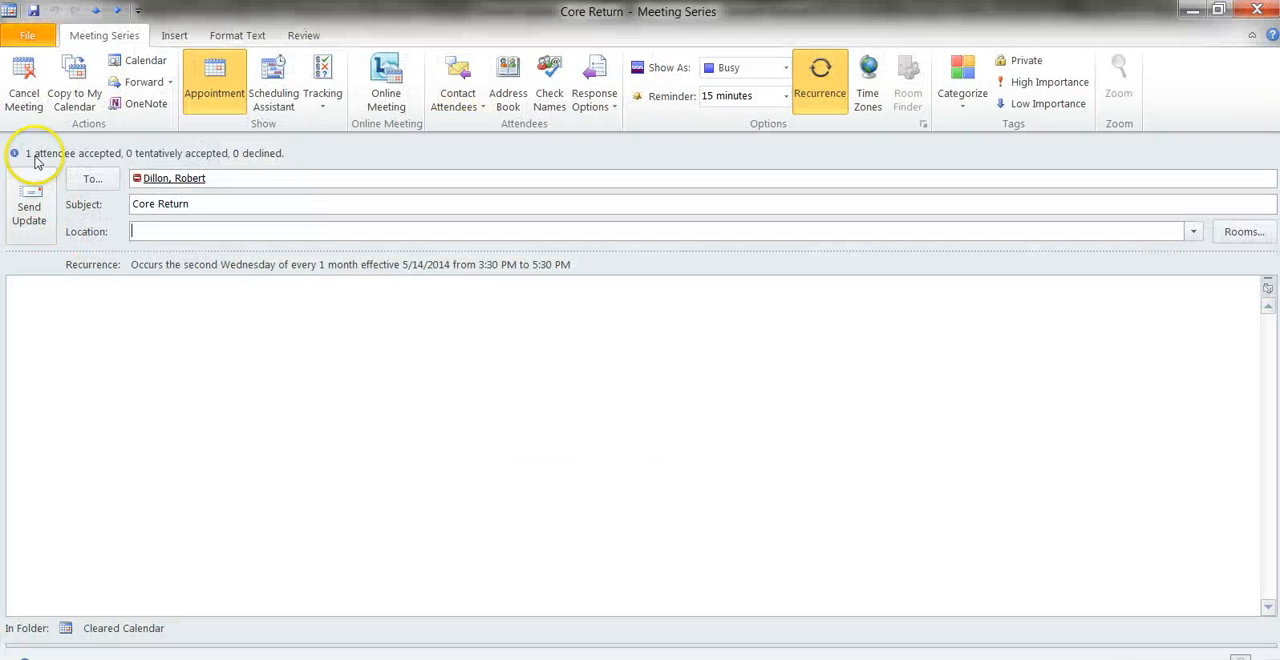
{"action": "left_click", "coordinate": [24, 85]}
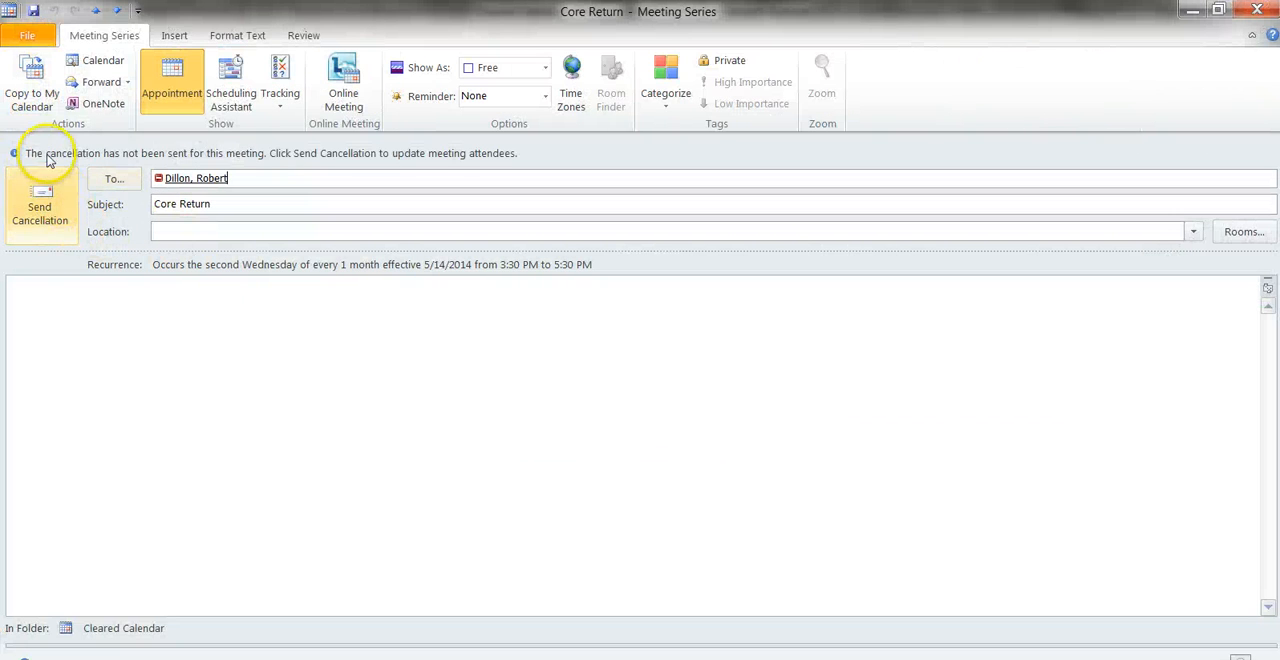
{"action": "left_click", "coordinate": [40, 210]}
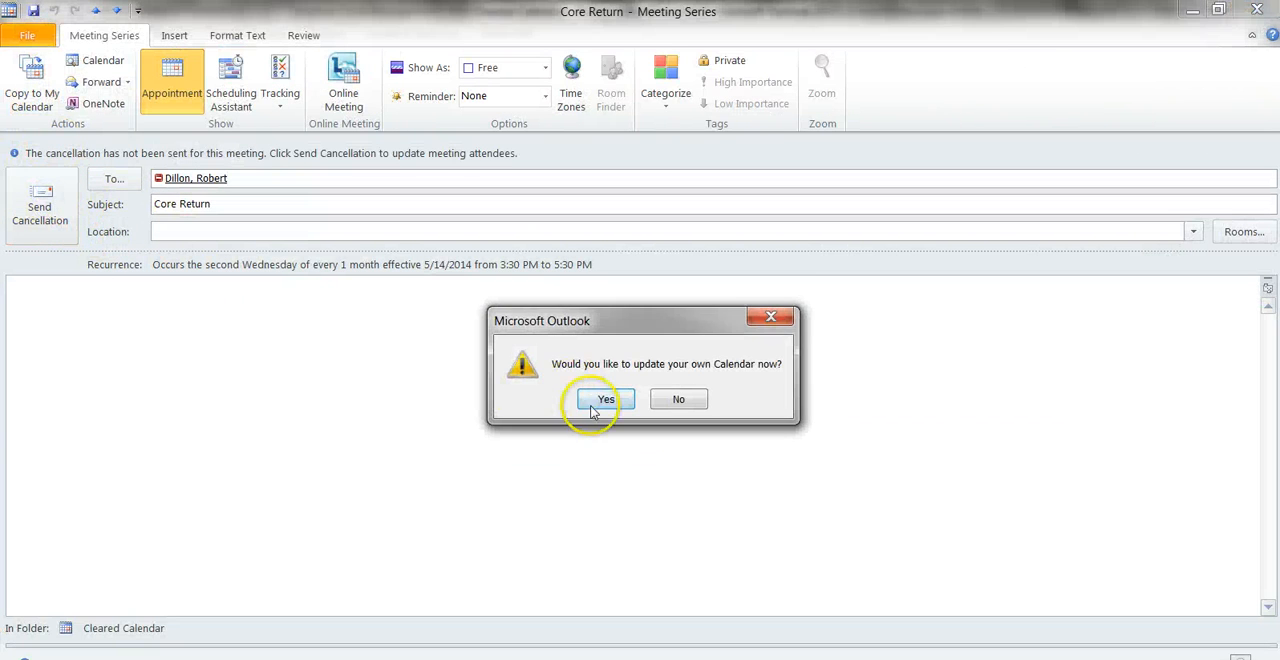
{"action": "left_click", "coordinate": [605, 400]}
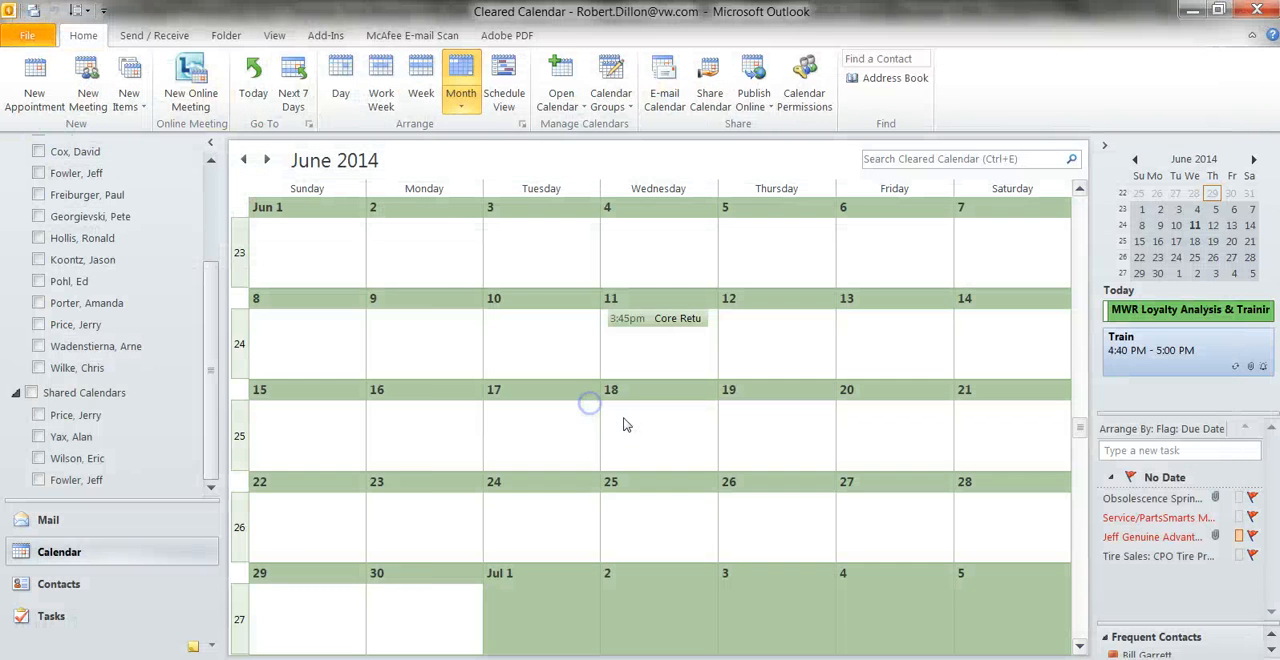
{"action": "left_click", "coordinate": [268, 160]}
{"action": "left_click", "coordinate": [245, 162]}
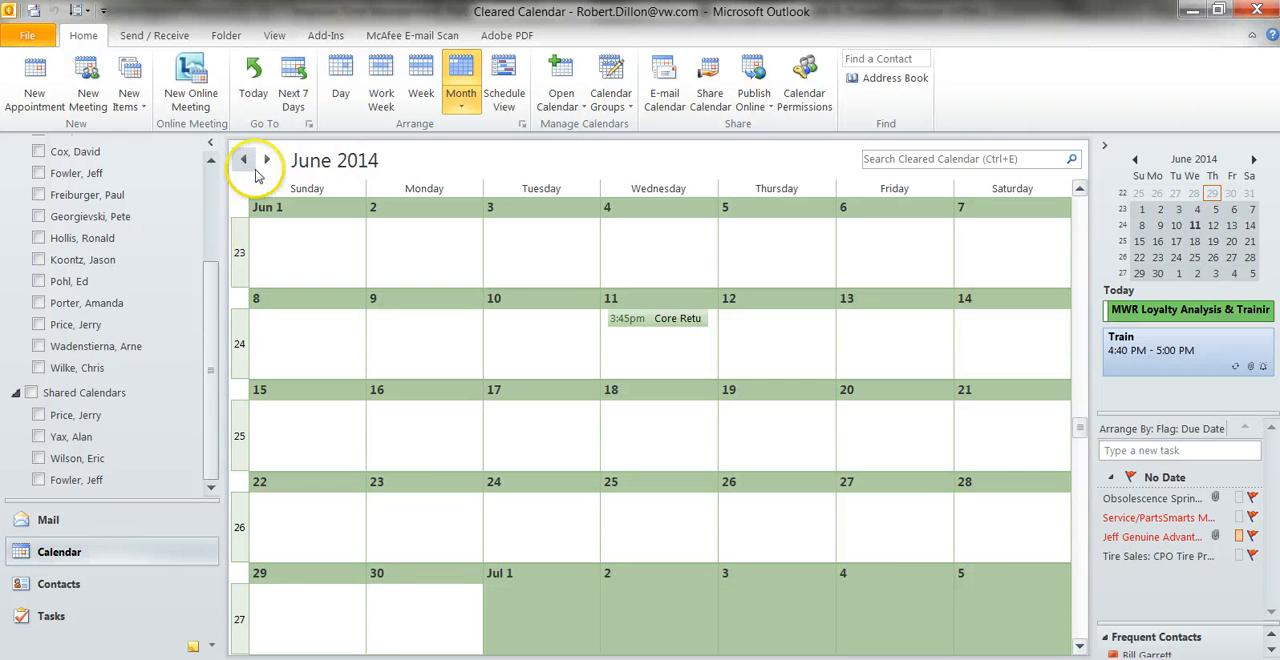
{"action": "left_click", "coordinate": [243, 162]}
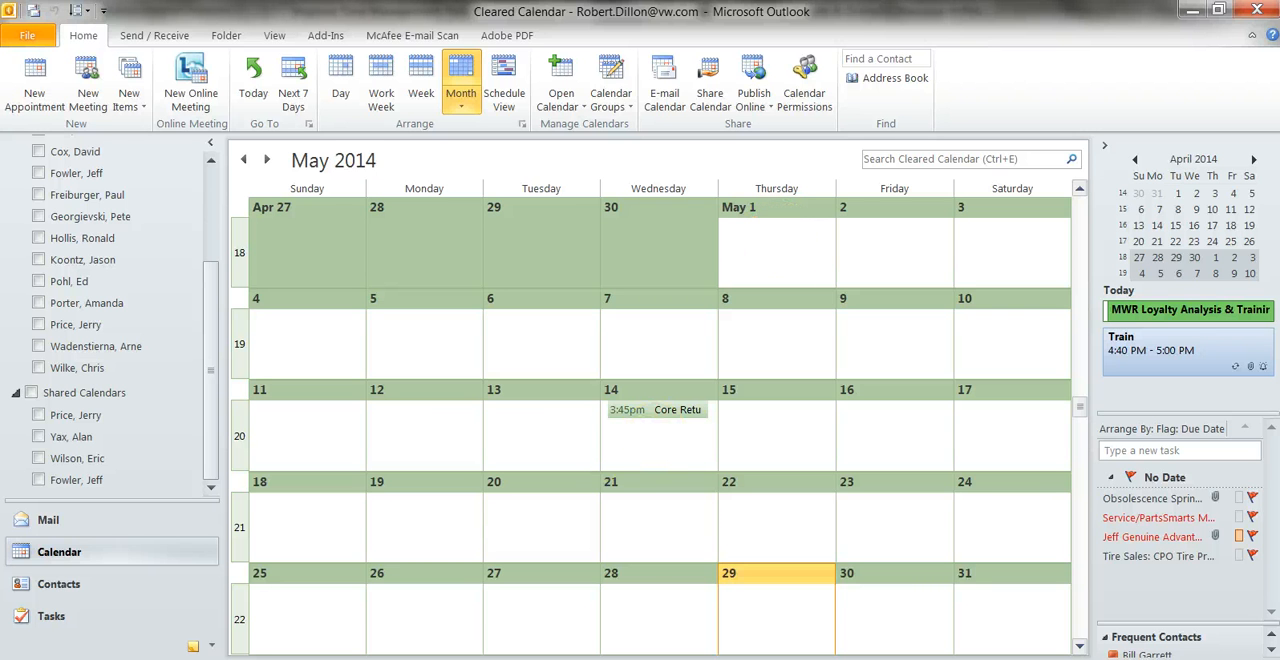
Copy the whole bulleted list of example duties from the Parts Management e-mail message and return to the calendar.
{"action": "left_click", "coordinate": [329, 614]}
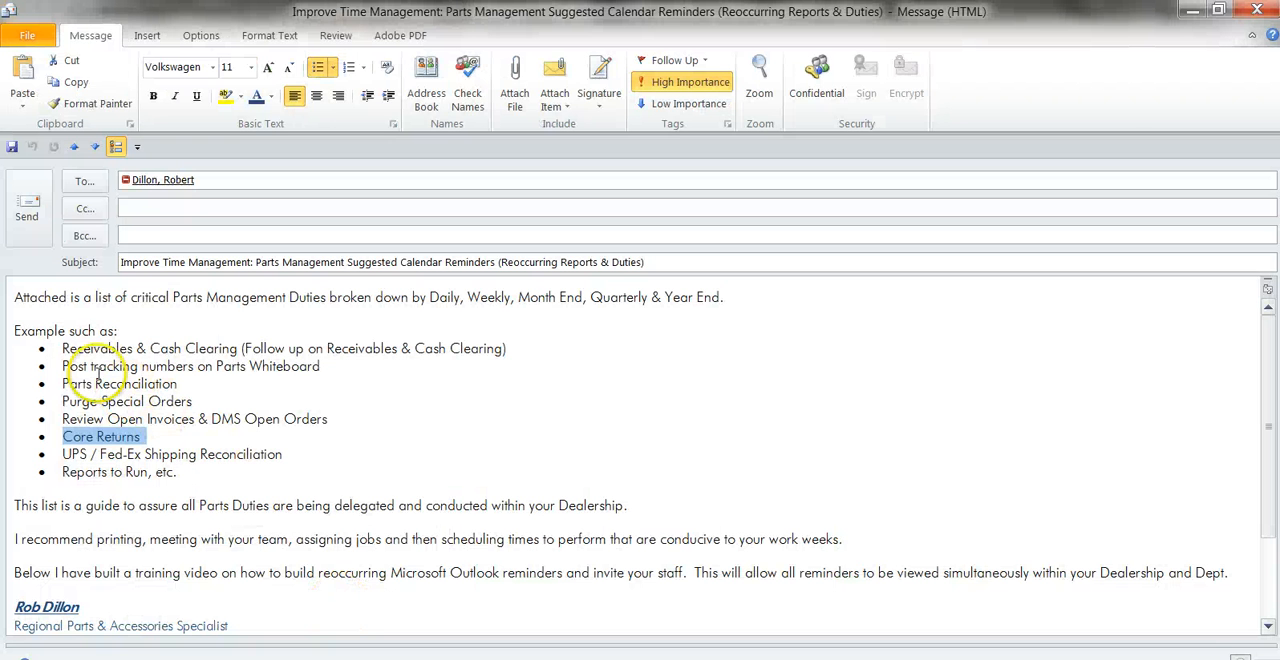
{"action": "left_click_drag", "start_coordinate": [64, 352], "coordinate": [360, 468]}
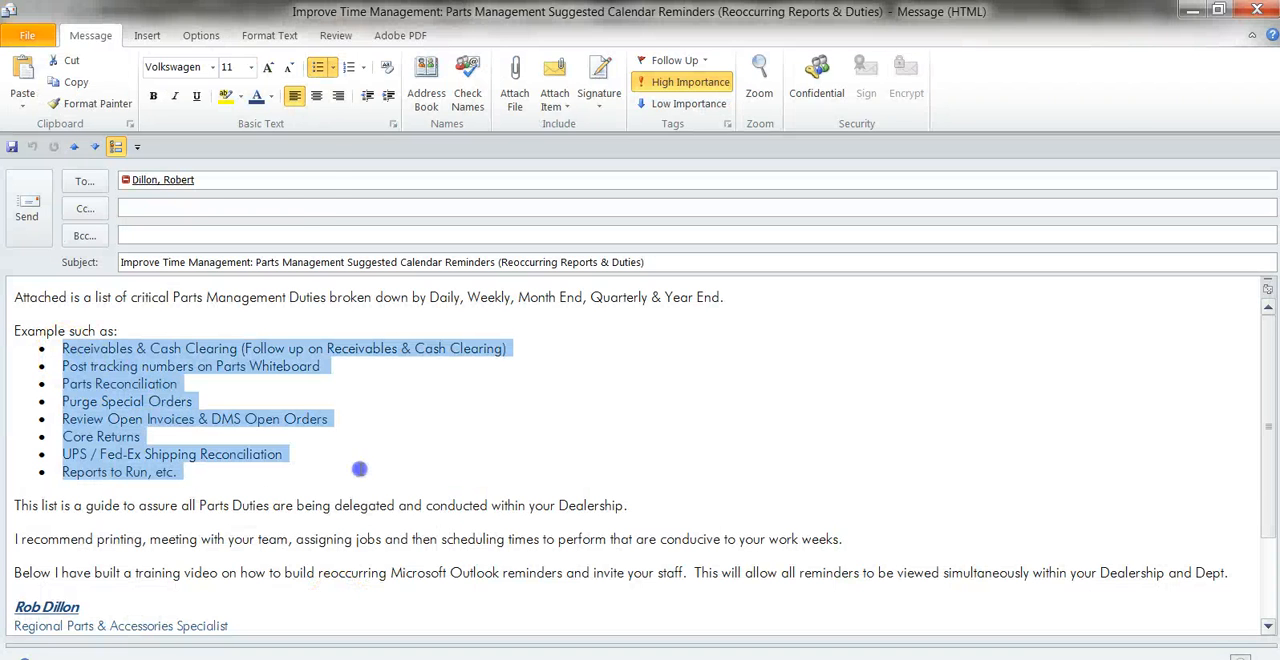
{"action": "right_click", "coordinate": [150, 368]}
{"action": "left_click", "coordinate": [204, 251]}
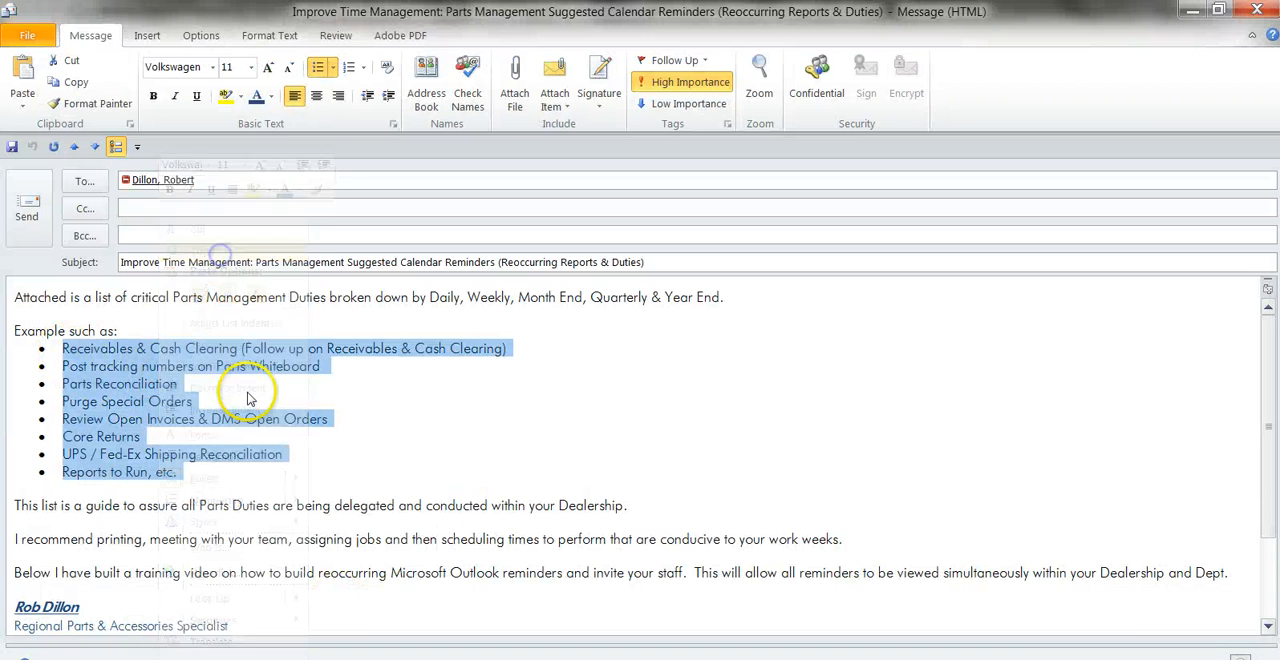
{"action": "left_click", "coordinate": [183, 648]}
{"action": "left_click", "coordinate": [200, 574]}
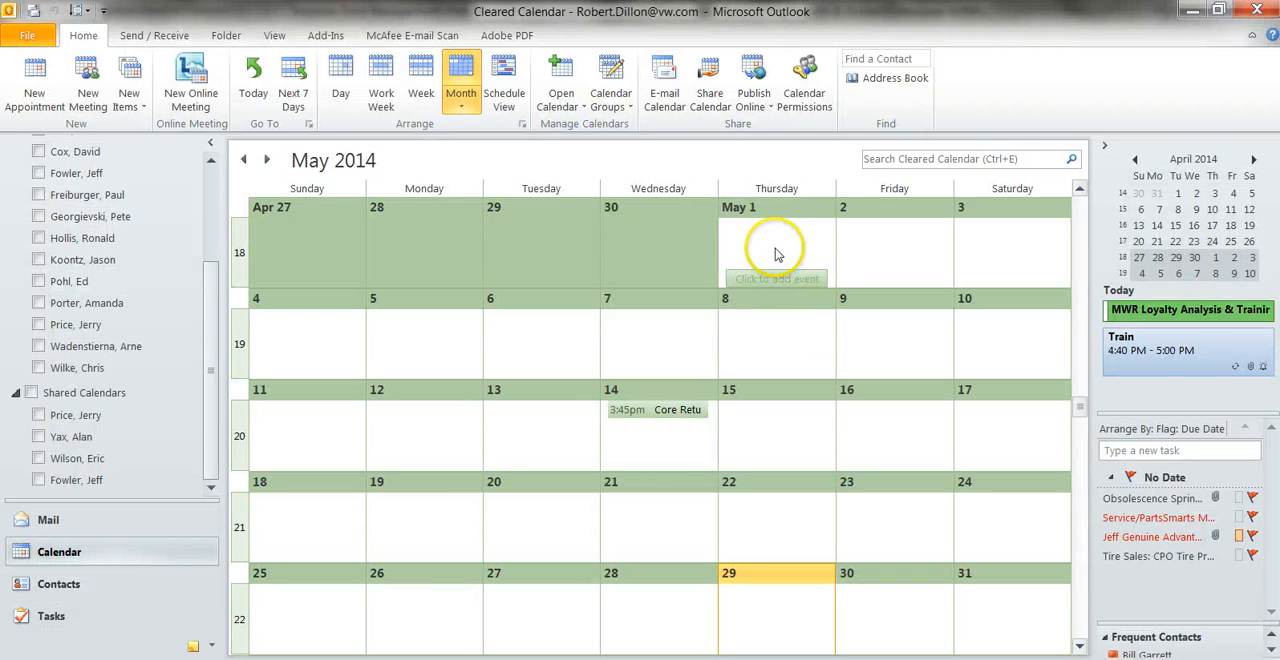
Create an all-day event on May 1, 2014 with the copied duties list in its body and the subject Month End.
{"action": "double_click", "coordinate": [796, 272]}
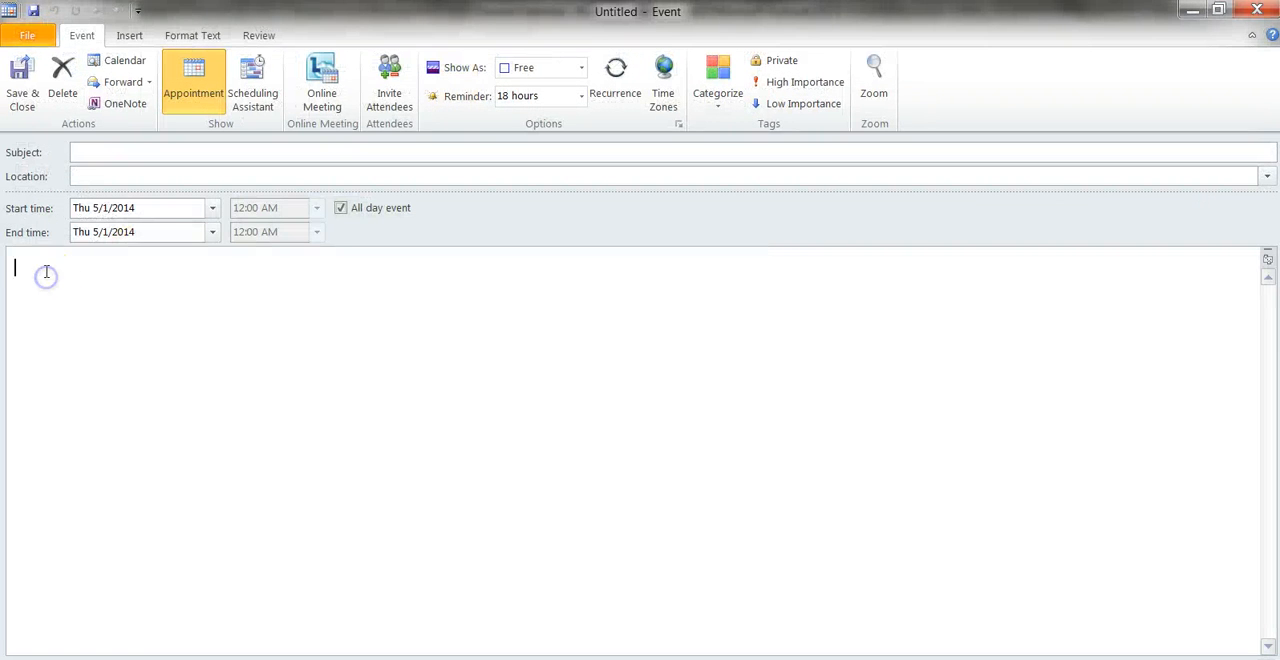
{"action": "right_click", "coordinate": [45, 280]}
{"action": "left_click", "coordinate": [62, 347]}
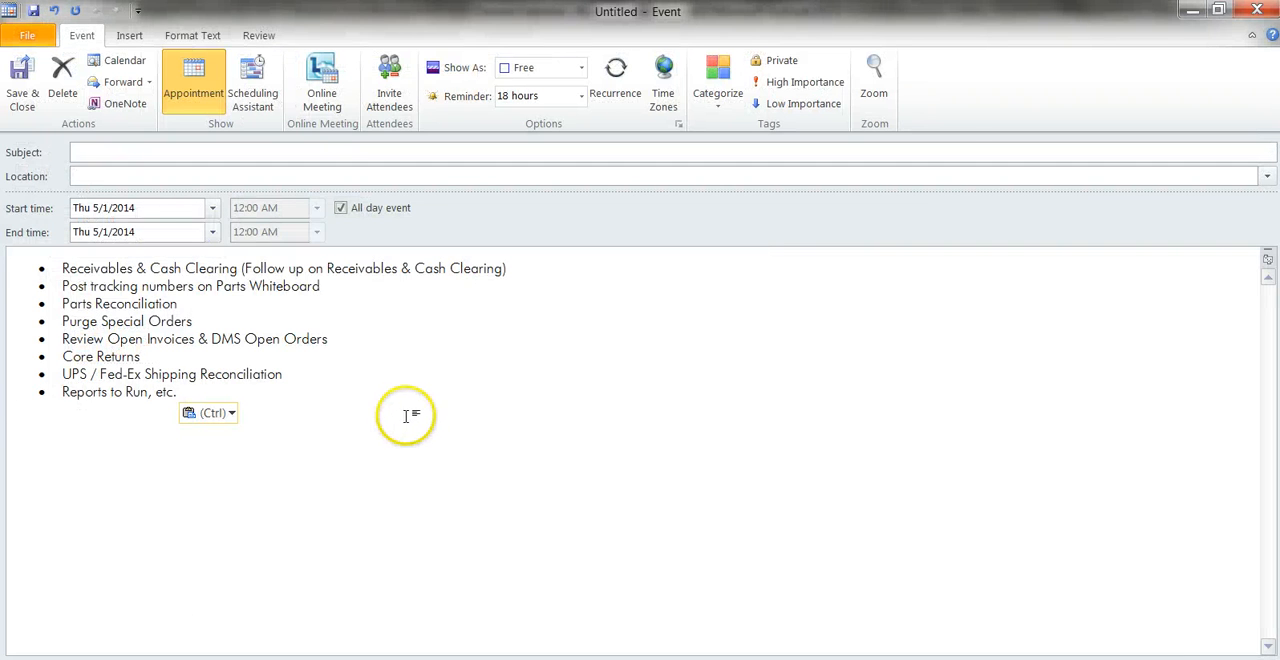
{"action": "left_click", "coordinate": [96, 155]}
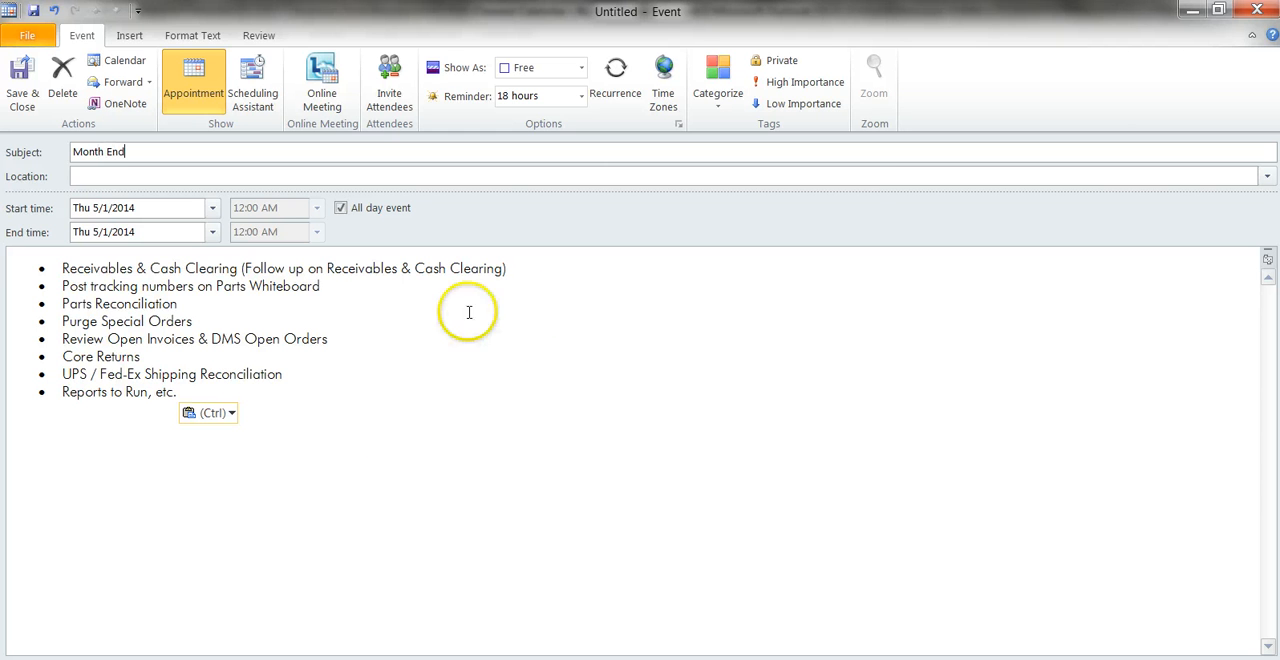
Make the Month End event recur monthly on day 1 of every 1 month, with no end date.
{"action": "left_click", "coordinate": [617, 90]}
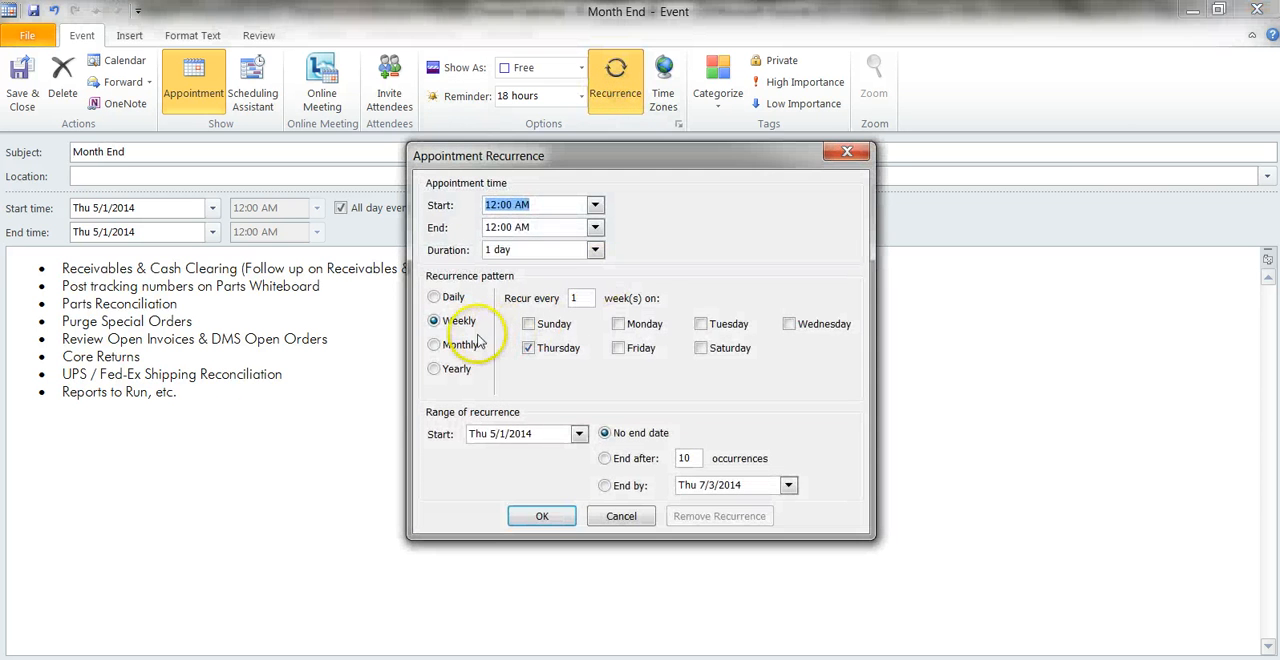
{"action": "left_click", "coordinate": [434, 345]}
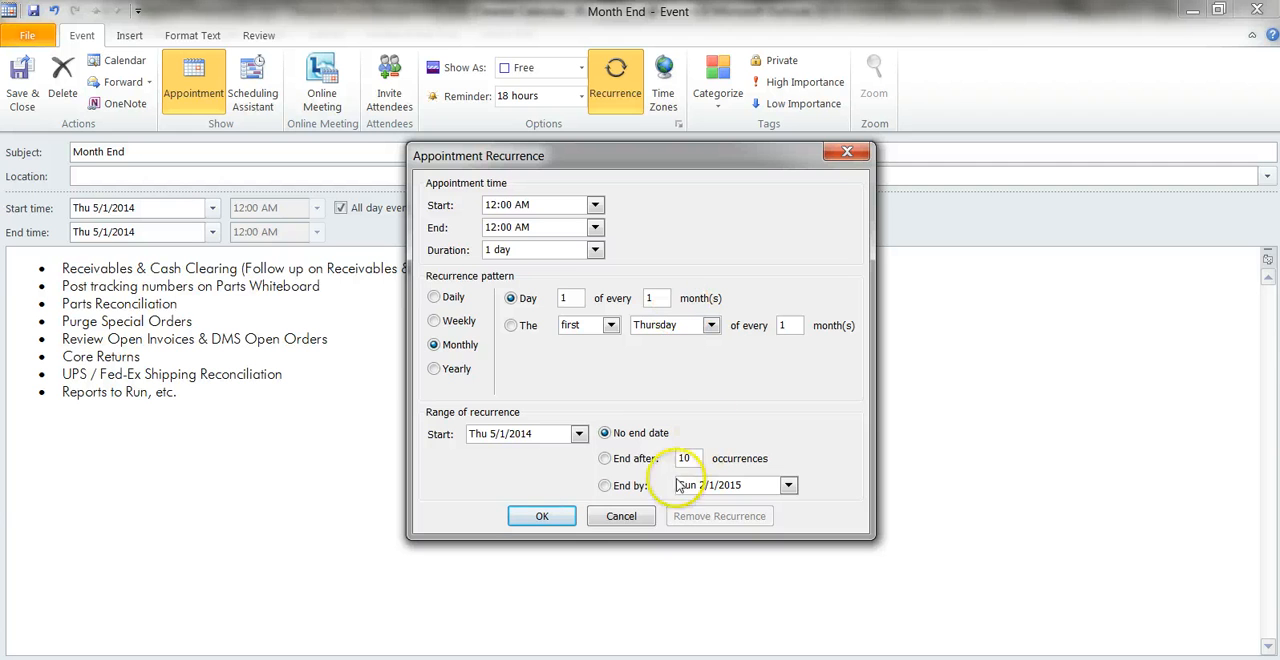
{"action": "left_click", "coordinate": [541, 516]}
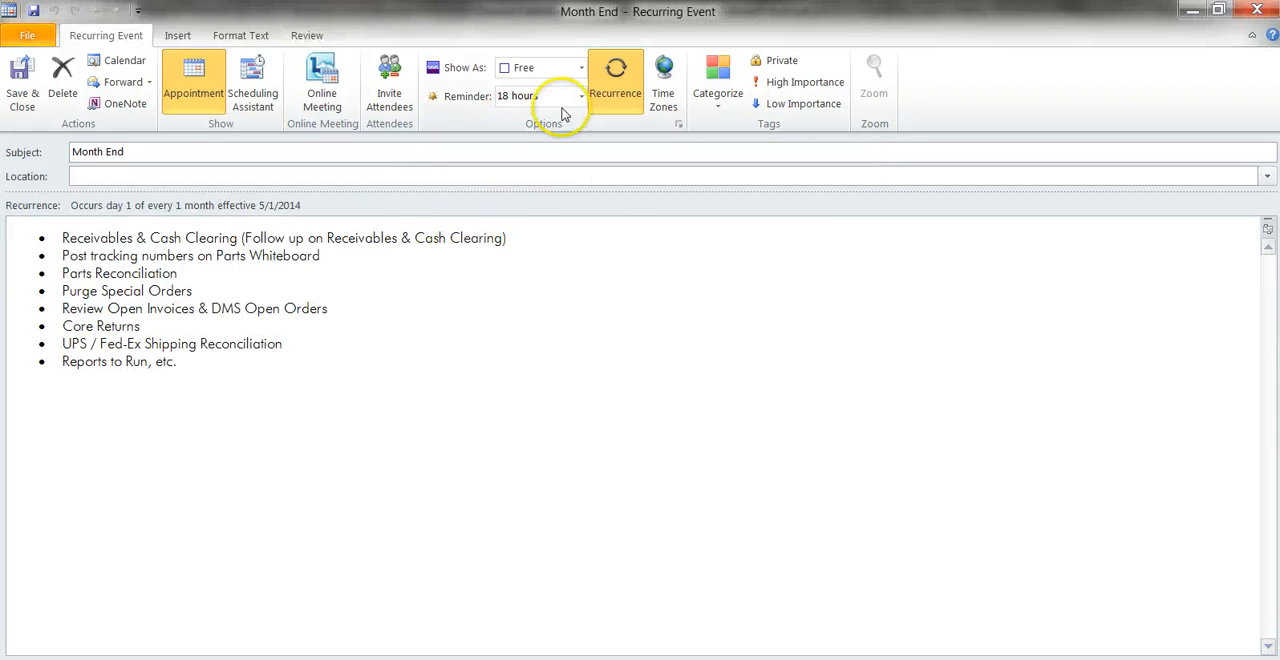
{"action": "left_click", "coordinate": [327, 154]}
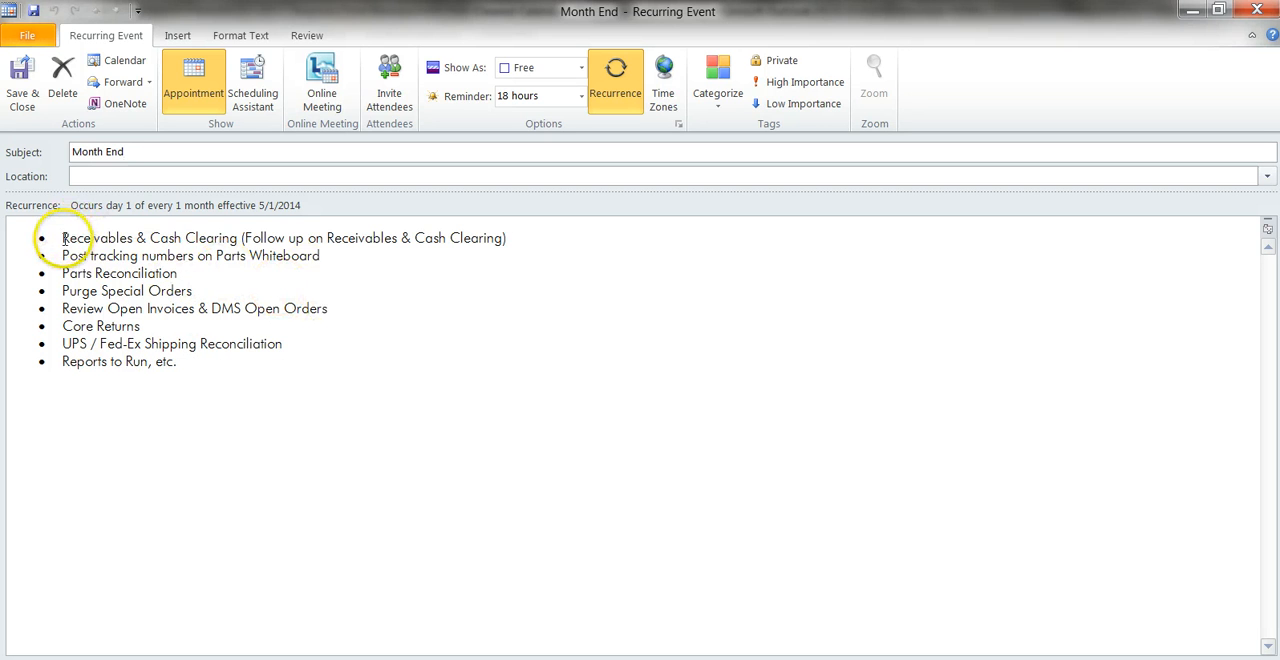
Copy the Receivables & Cash Clearing line from the Month End event's body, then save and close the event.
{"action": "left_click_drag", "start_coordinate": [63, 240], "coordinate": [501, 245]}
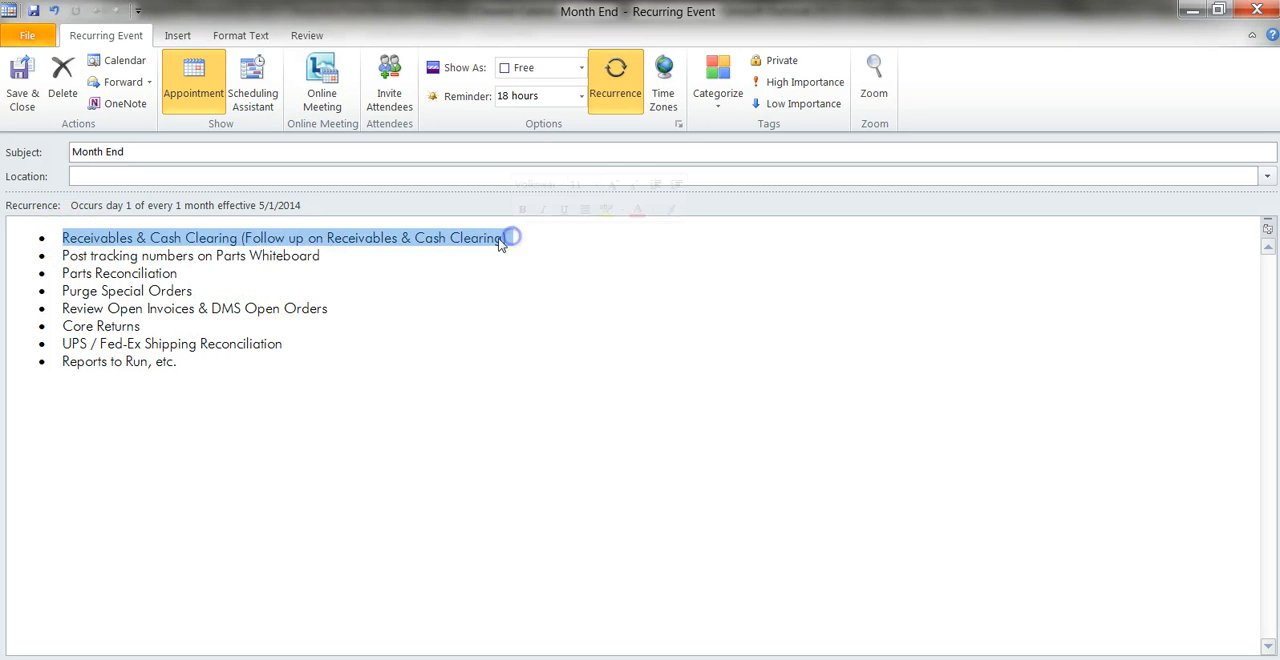
{"action": "right_click", "coordinate": [501, 245]}
{"action": "left_click", "coordinate": [505, 249]}
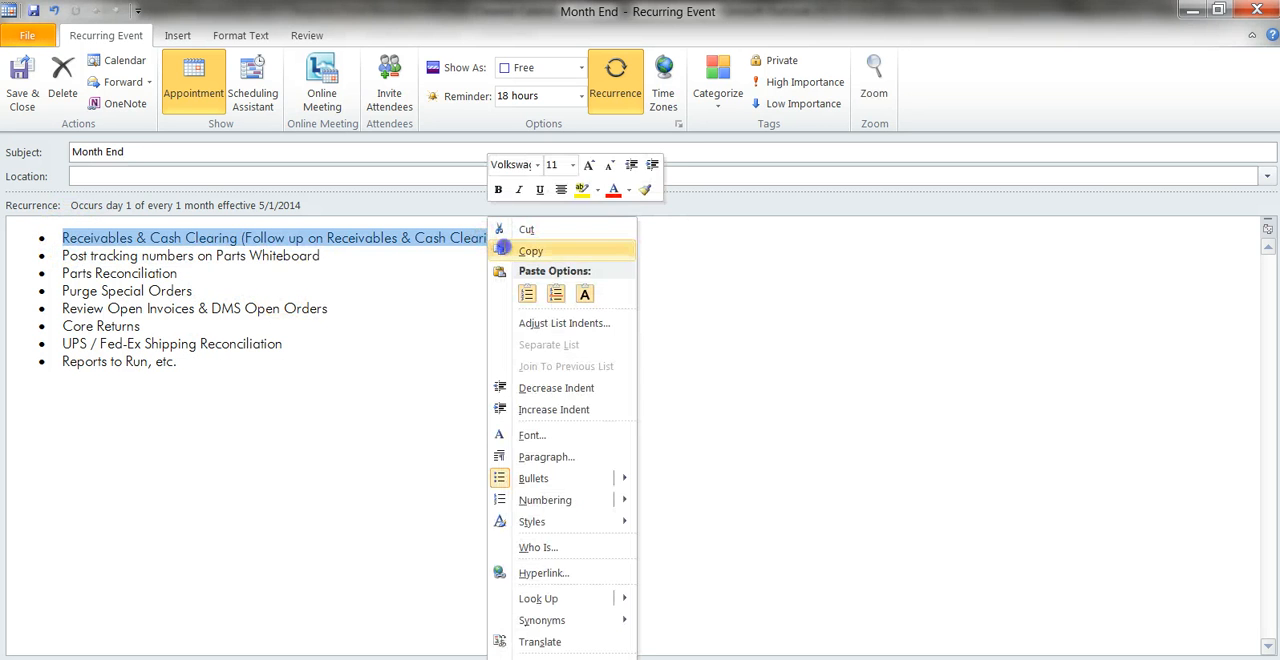
{"action": "left_click", "coordinate": [28, 100]}
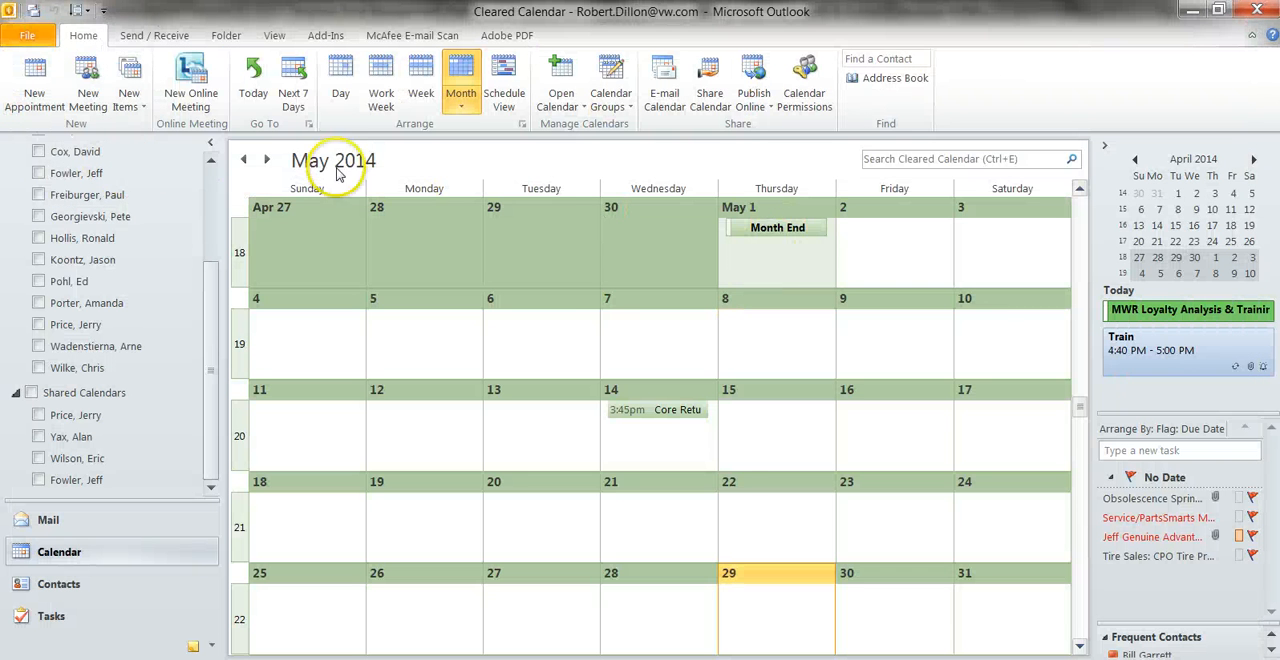
{"action": "left_click", "coordinate": [267, 159]}
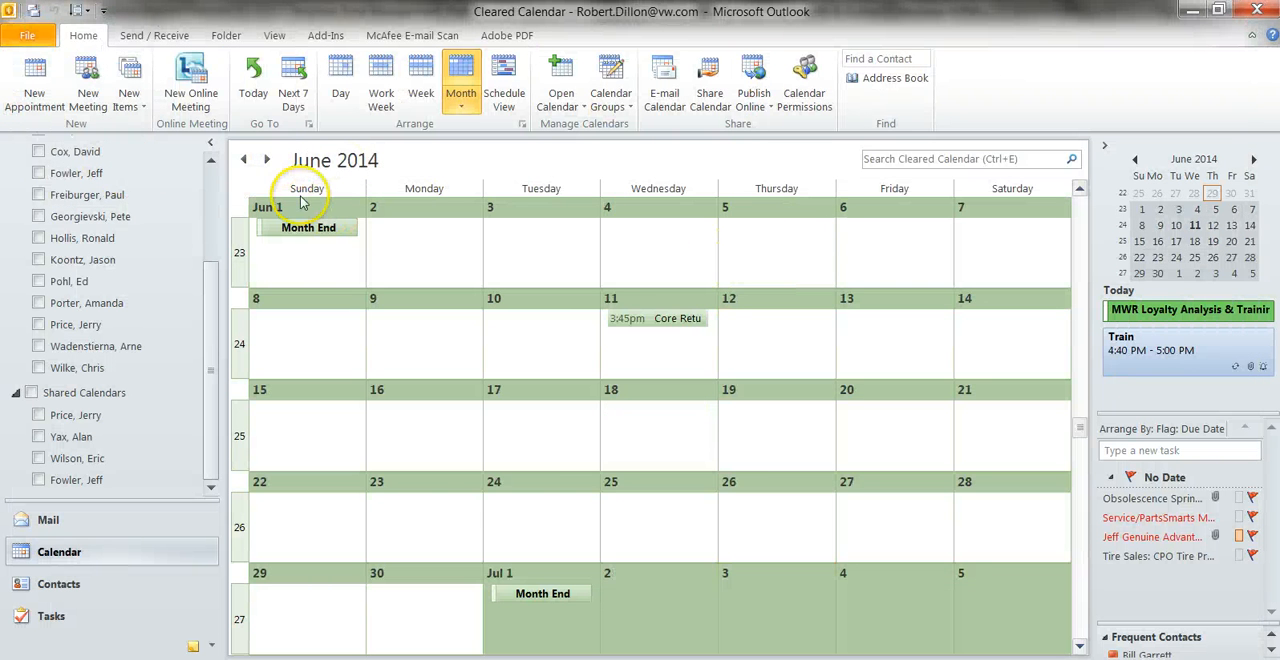
{"action": "left_click", "coordinate": [246, 161]}
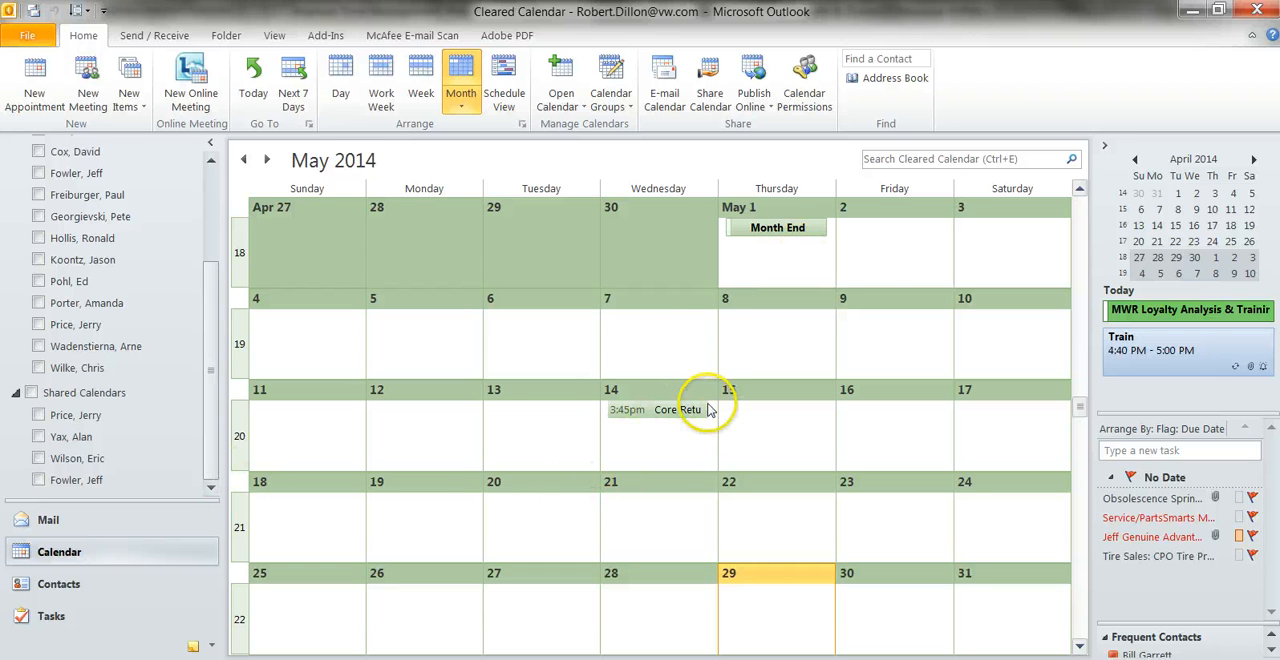
Create an all-day event on May 5, 2014 with the copied Receivables & Cash Clearing line as subject, without its leading bullet.
{"action": "left_click", "coordinate": [443, 327]}
{"action": "double_click", "coordinate": [443, 327]}
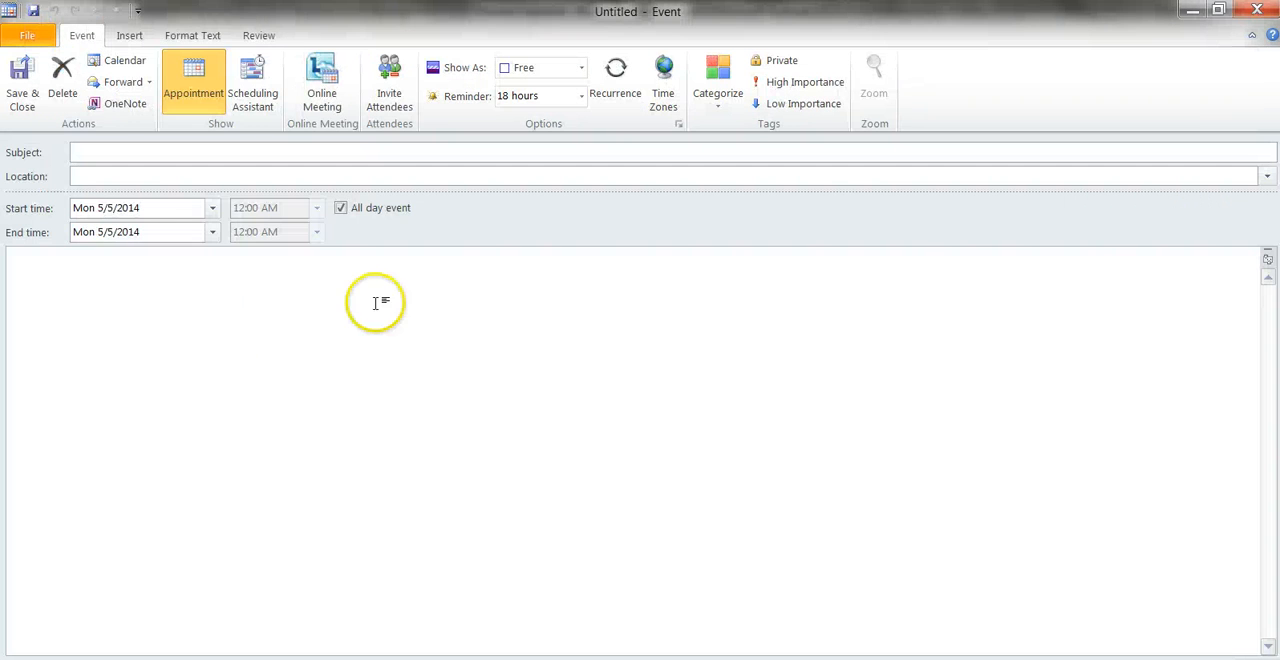
{"action": "right_click", "coordinate": [88, 152]}
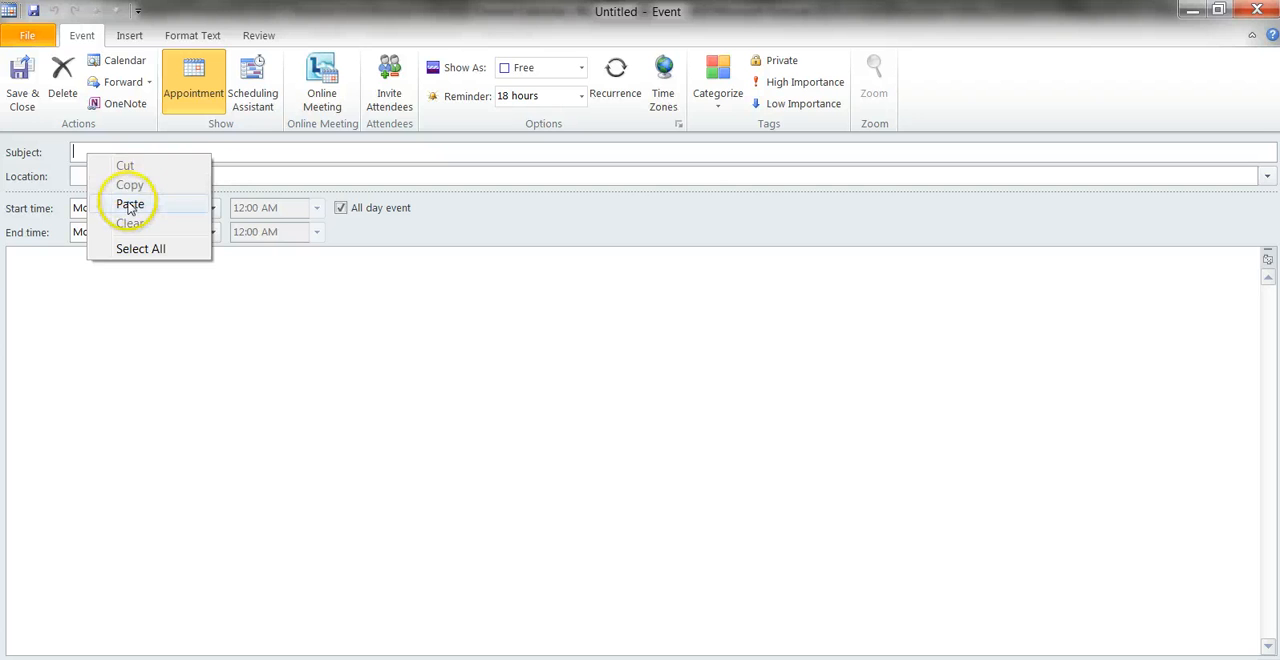
{"action": "left_click", "coordinate": [128, 202]}
{"action": "left_click_drag", "start_coordinate": [119, 148], "coordinate": [72, 152]}
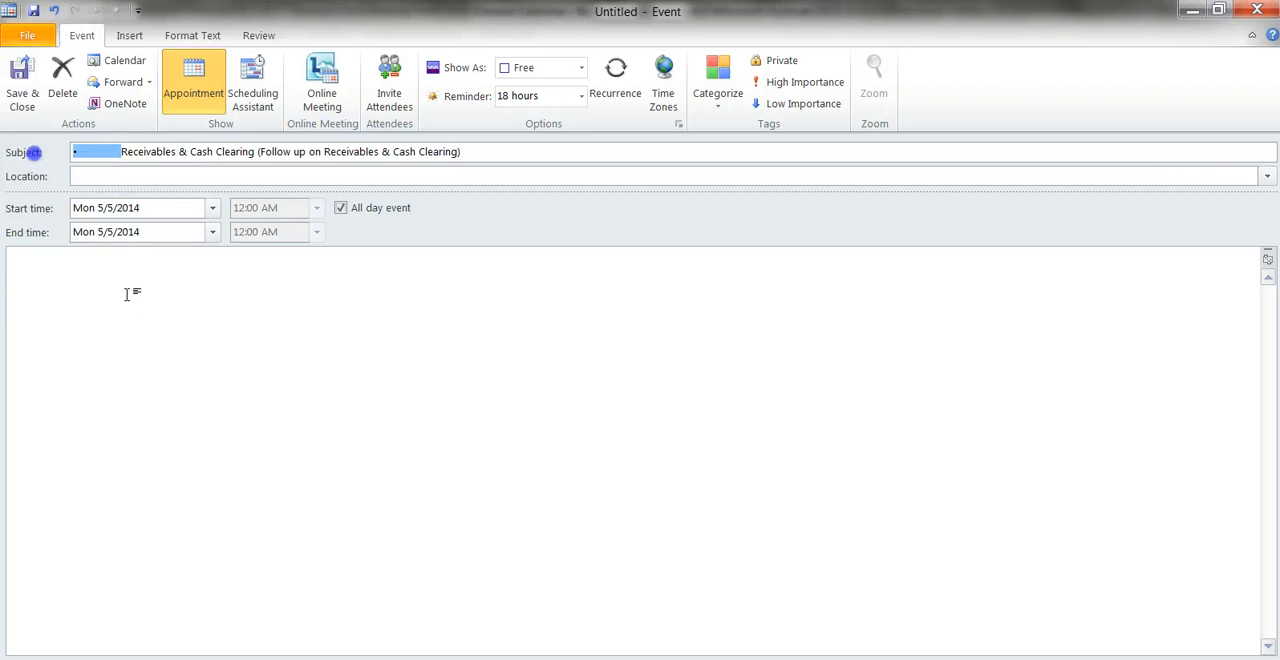
{"action": "key", "text": "Delete"}
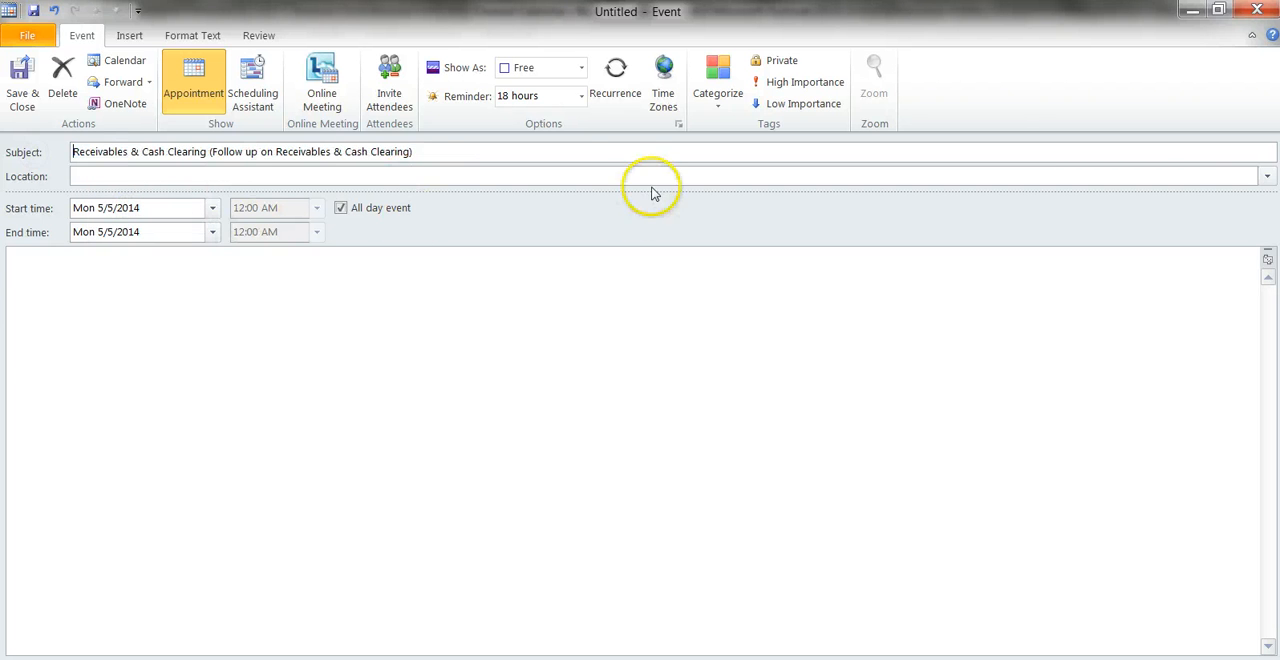
Make the Receivables & Cash Clearing event recur every 1 week on Monday from 5/5/2014, with no end date.
{"action": "left_click", "coordinate": [612, 92]}
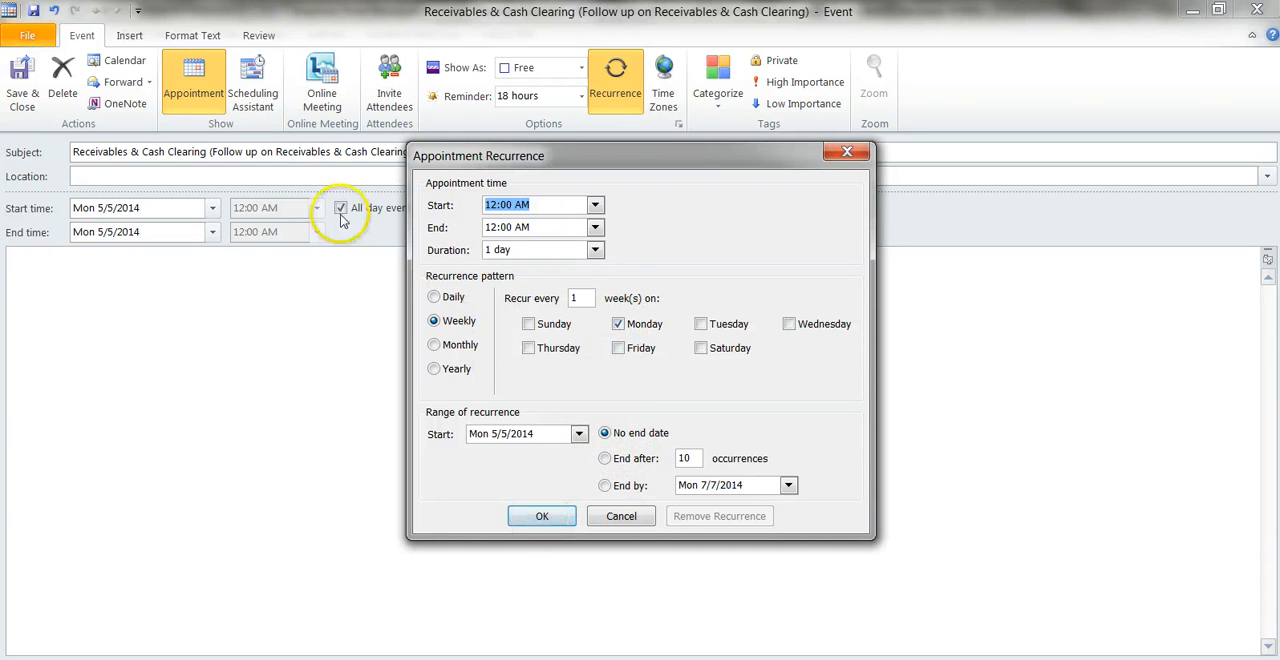
{"action": "left_click", "coordinate": [565, 516]}
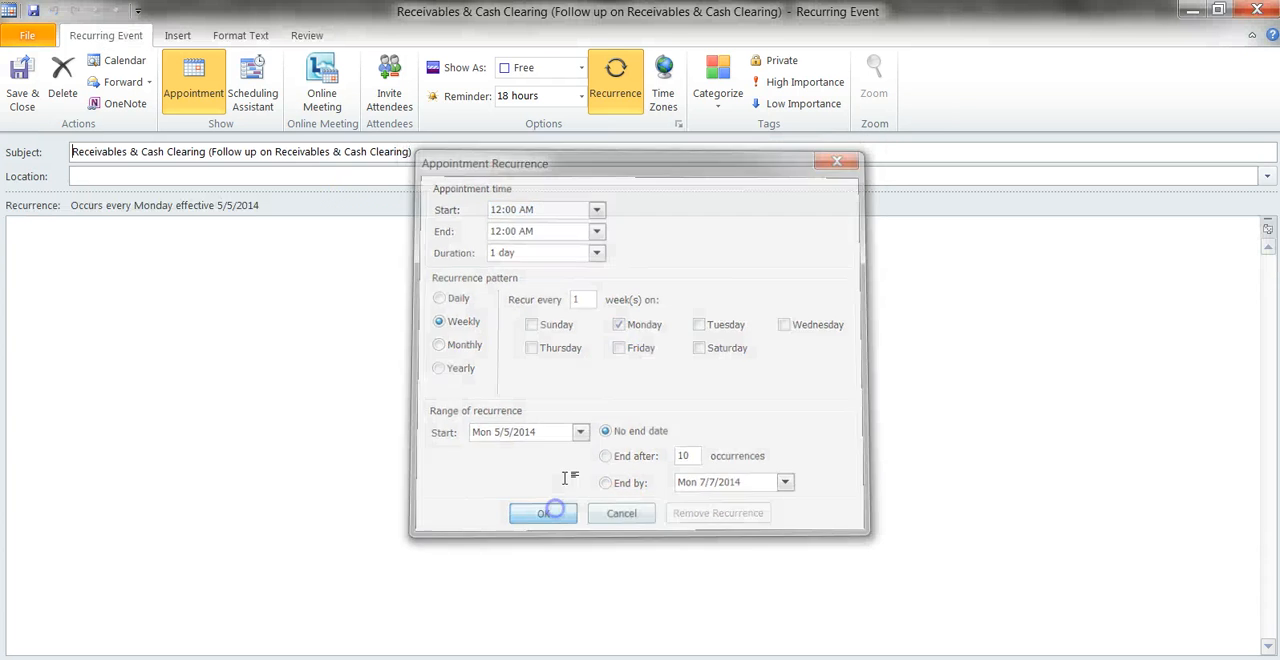
{"action": "left_click", "coordinate": [615, 75]}
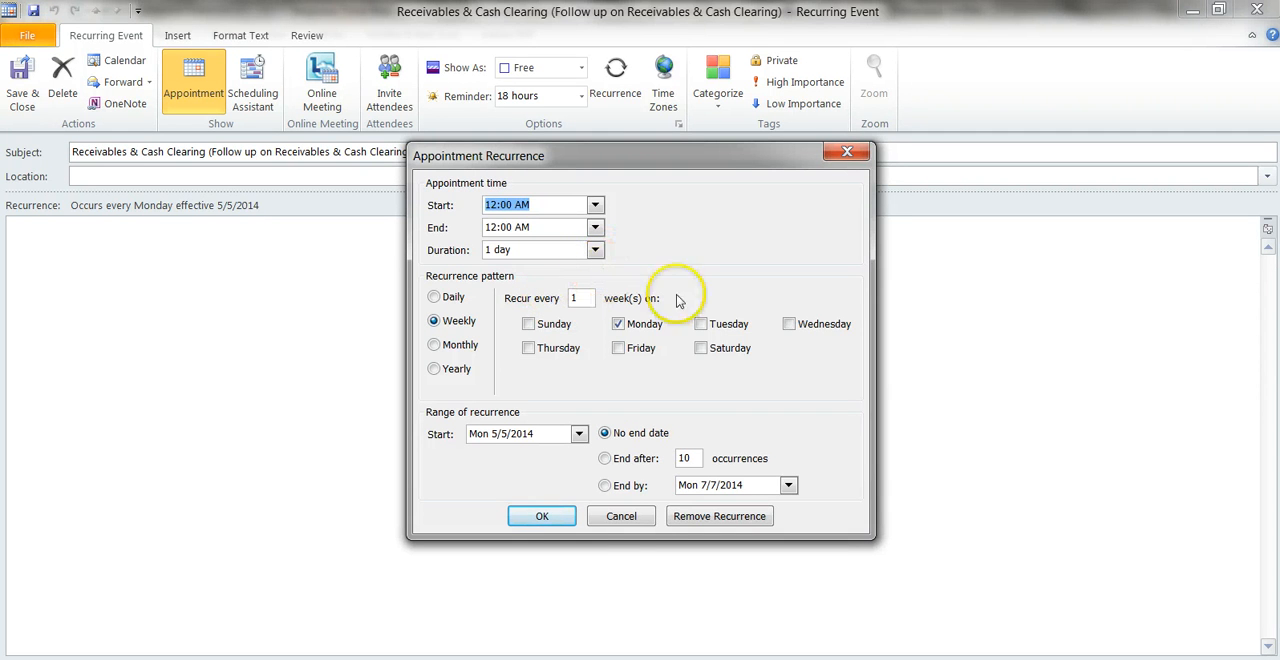
{"action": "left_click", "coordinate": [541, 516]}
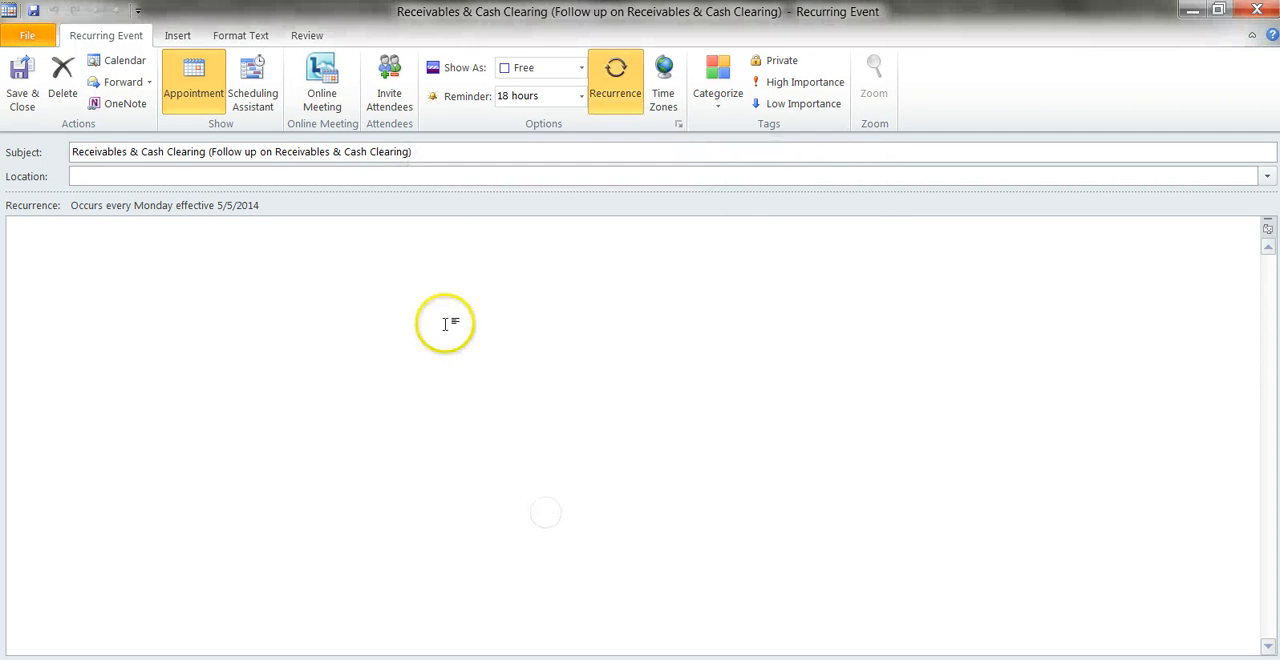
Turn the Receivables & Cash Clearing event into a meeting invitation and set its reminder to 30 minutes.
{"action": "left_click", "coordinate": [389, 80]}
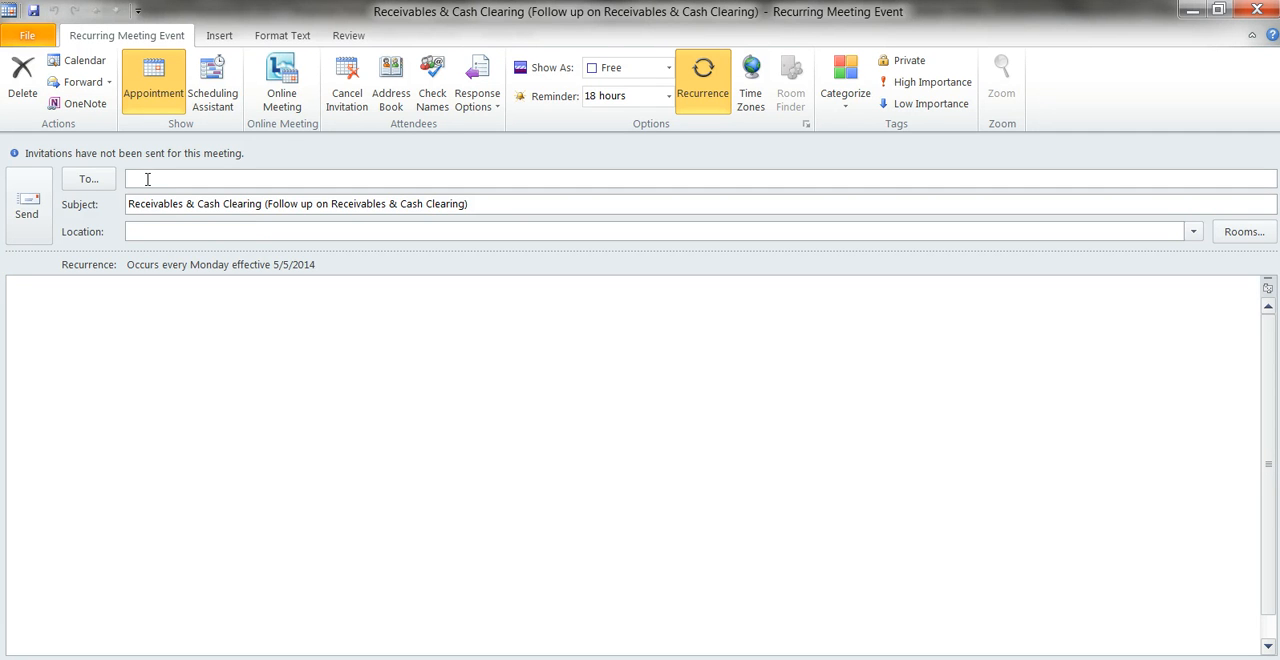
{"action": "left_click", "coordinate": [668, 95]}
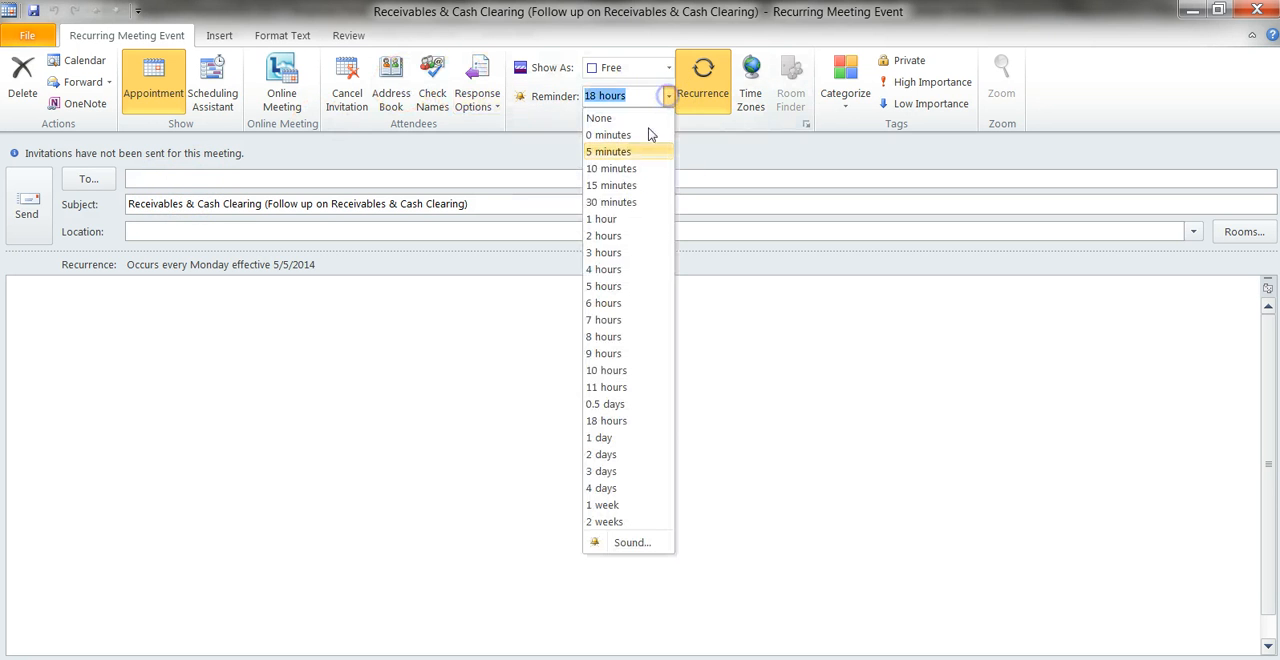
{"action": "left_click", "coordinate": [638, 202]}
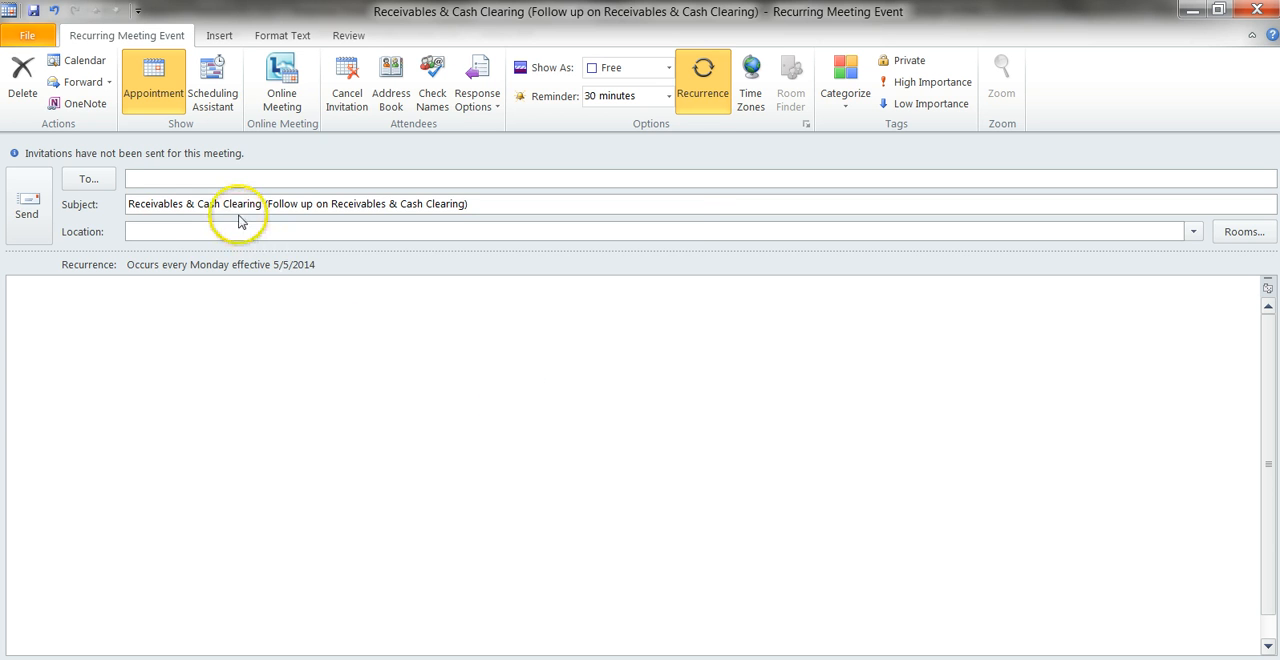
Invite the staff member to the Receivables & Cash Clearing meeting series and send the invitation anyway, without response tallying.
{"action": "type", "text": "rob"}
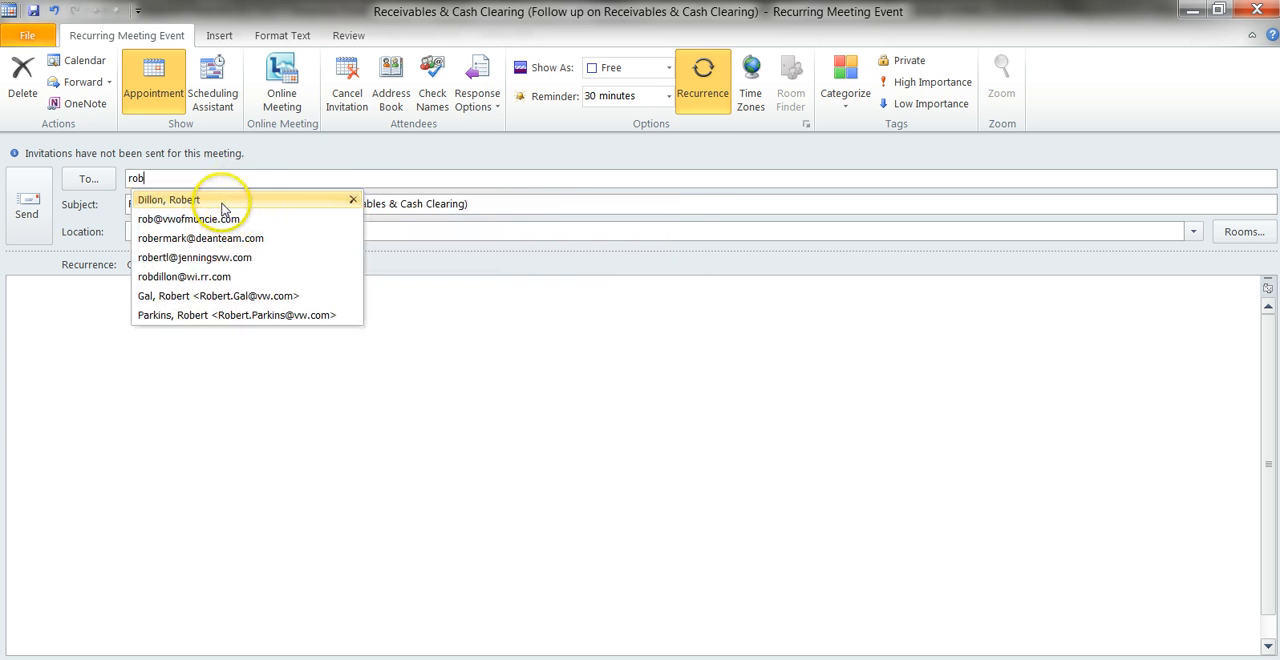
{"action": "left_click", "coordinate": [222, 196]}
{"action": "left_click", "coordinate": [24, 206]}
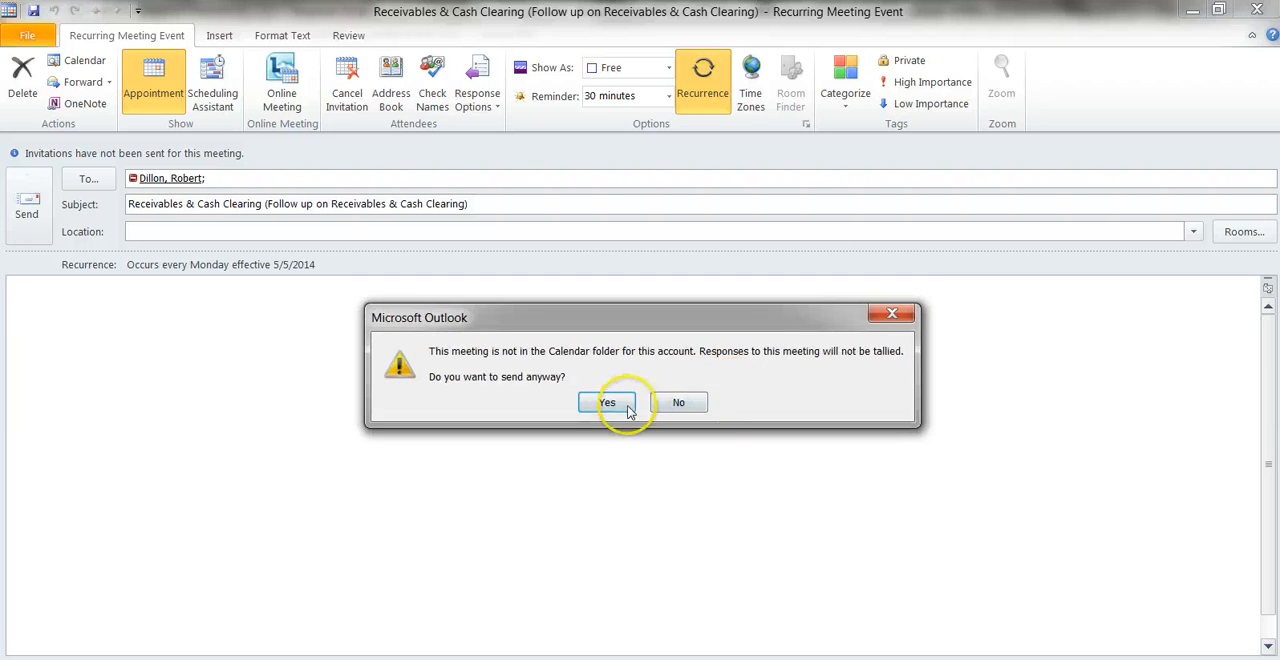
{"action": "left_click", "coordinate": [618, 400]}
{"action": "left_click", "coordinate": [700, 466]}
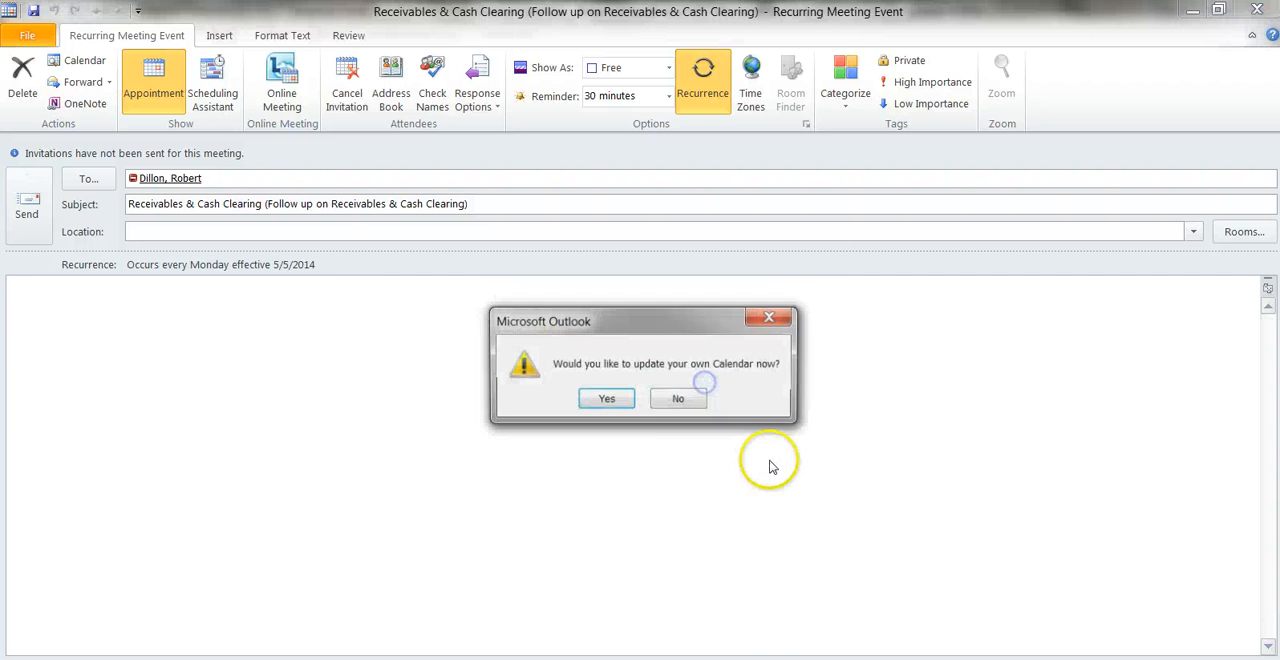
{"action": "left_click", "coordinate": [627, 402]}
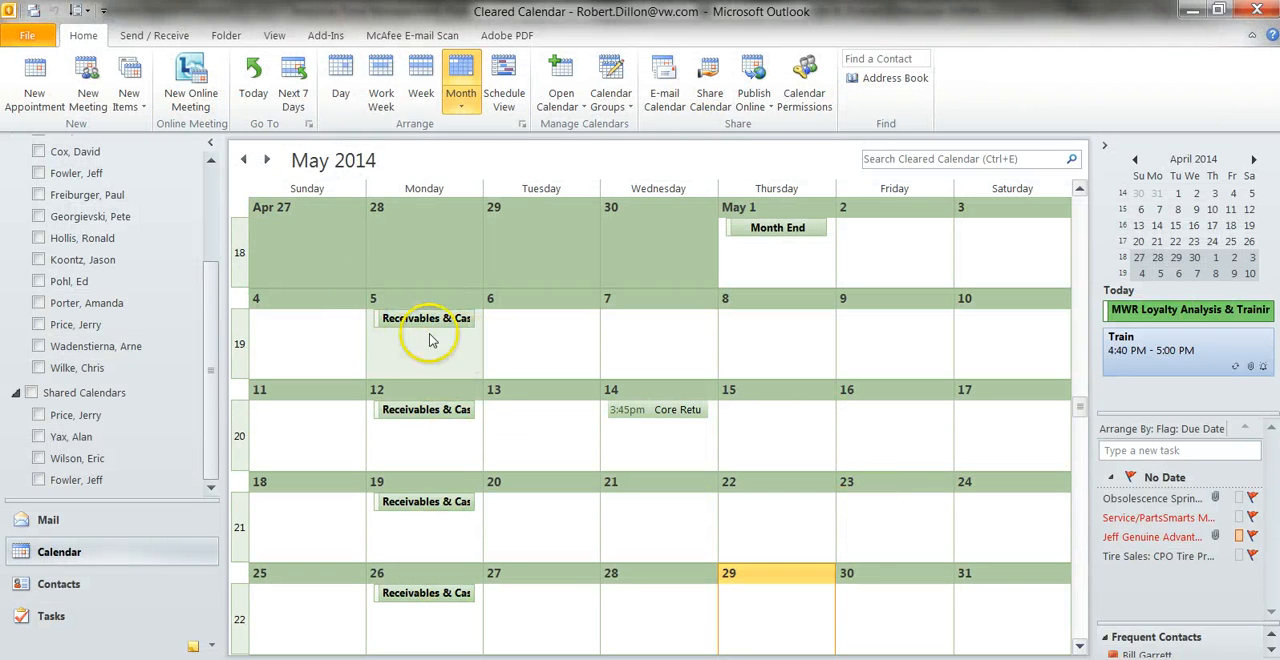
Check the recurring reminders in the June and July 2014 calendar months.
{"action": "left_click", "coordinate": [267, 160]}
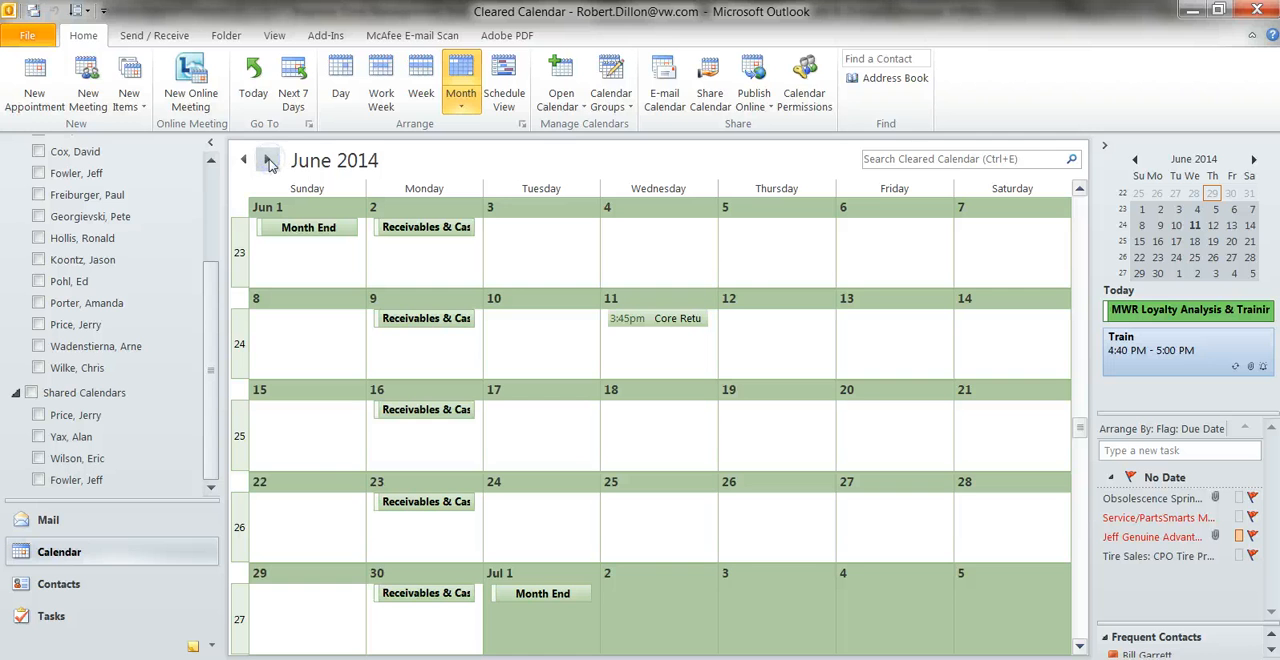
{"action": "left_click", "coordinate": [267, 160]}
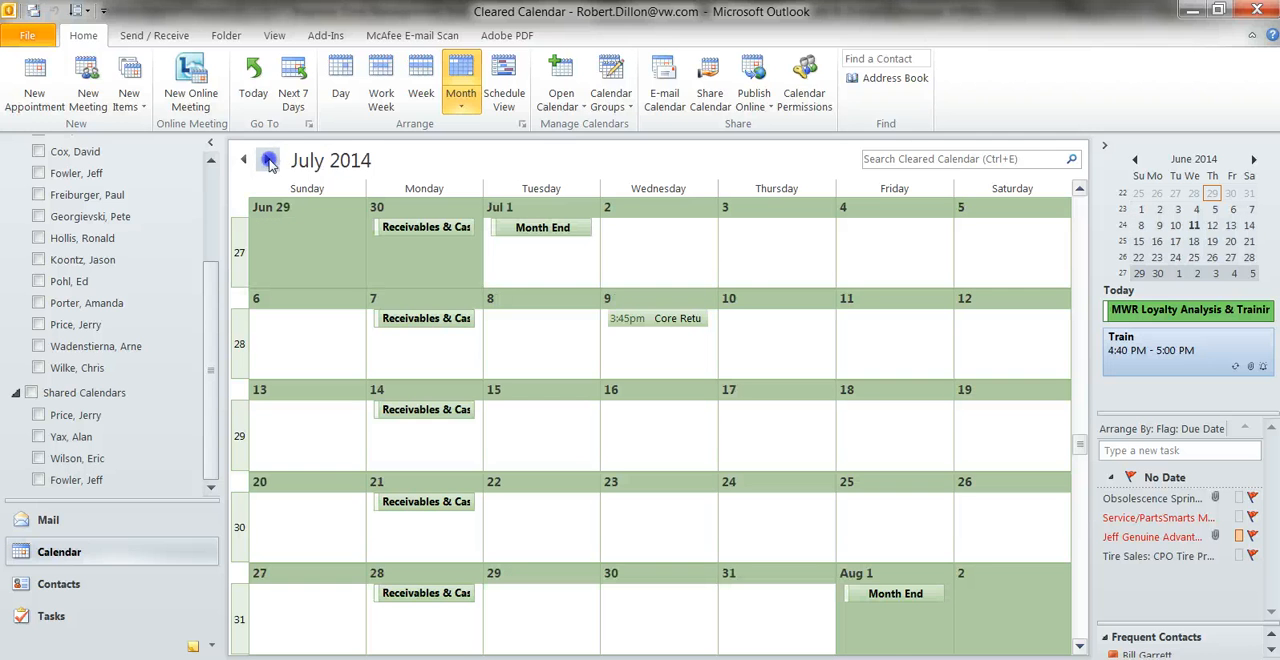
Switch to mail, review the parts management duties listed in the open Improve Time Management message, and return to the Inbox.
{"action": "left_click", "coordinate": [98, 522]}
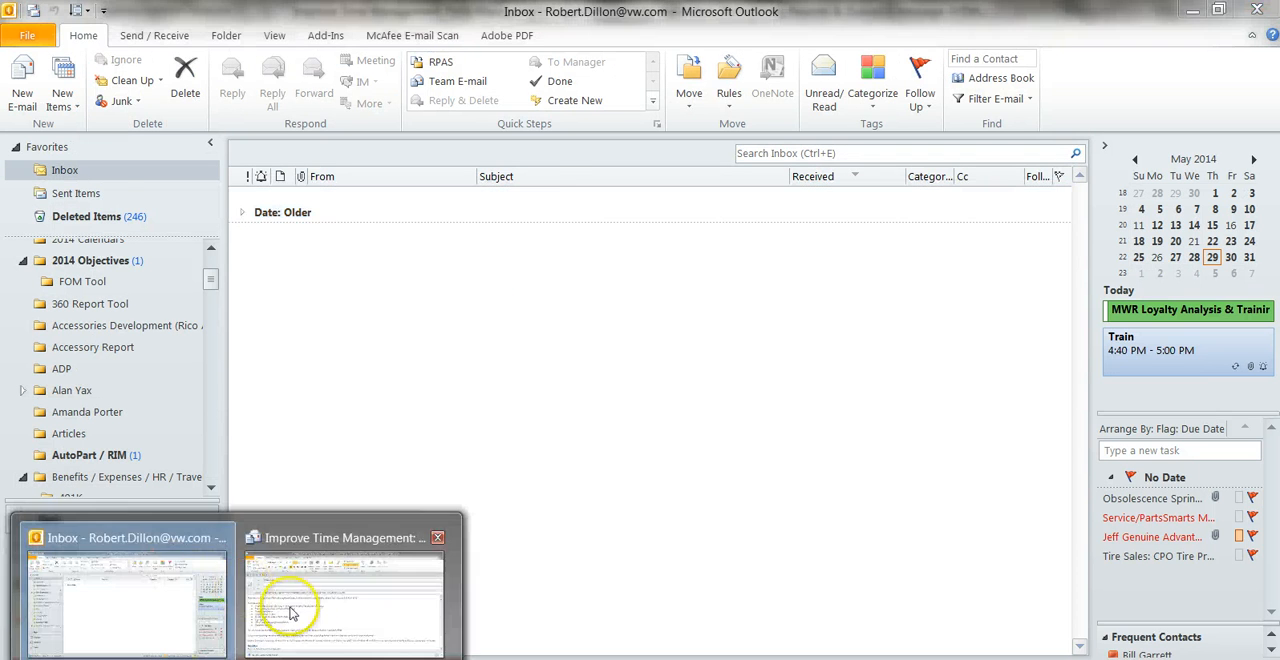
{"action": "left_click", "coordinate": [300, 610]}
{"action": "left_click", "coordinate": [462, 468]}
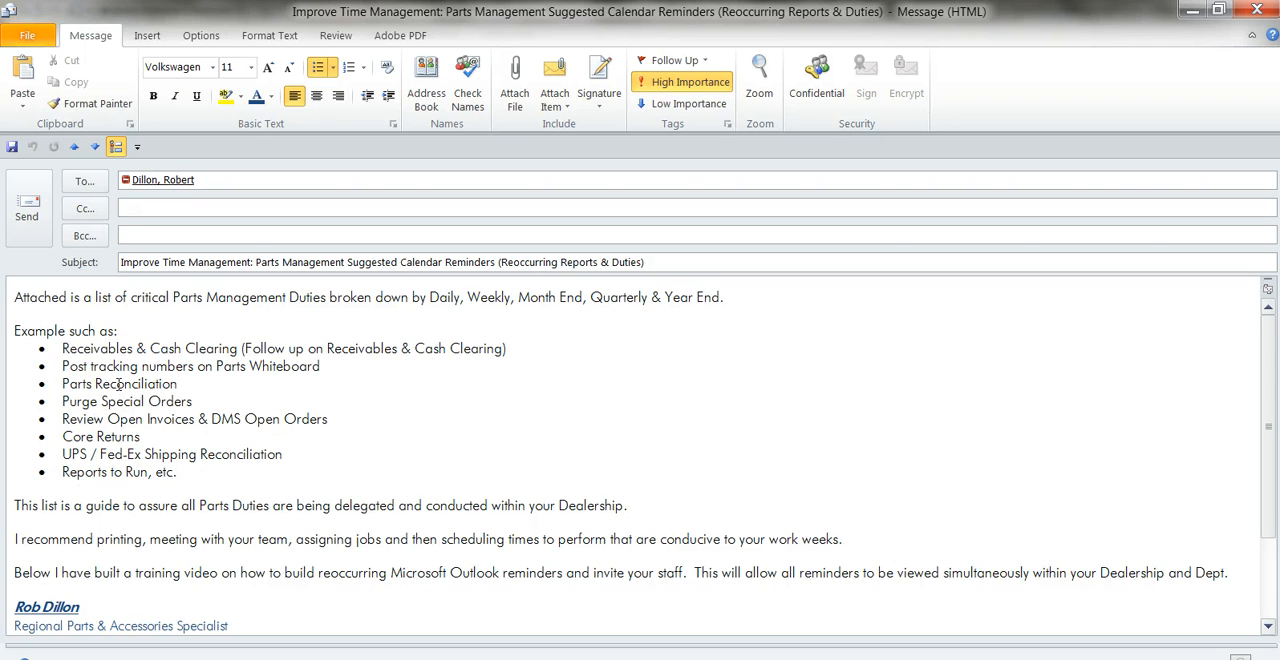
{"action": "mouse_move", "coordinate": [175, 652]}
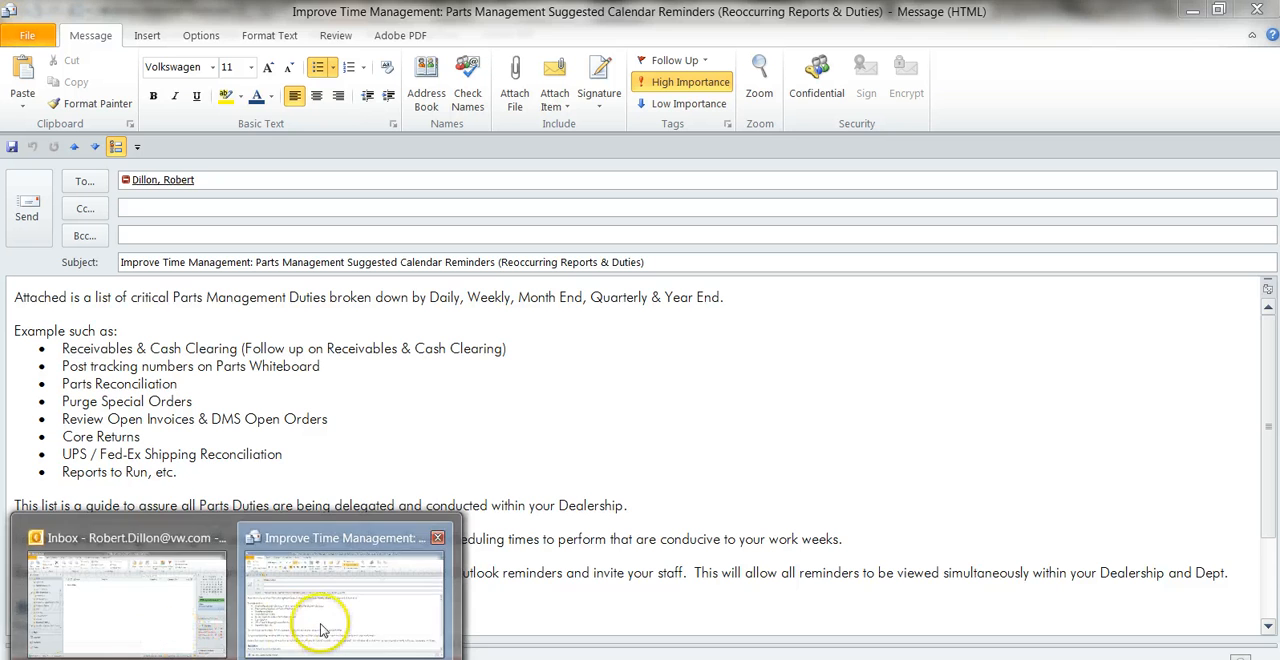
{"action": "left_click", "coordinate": [170, 612]}
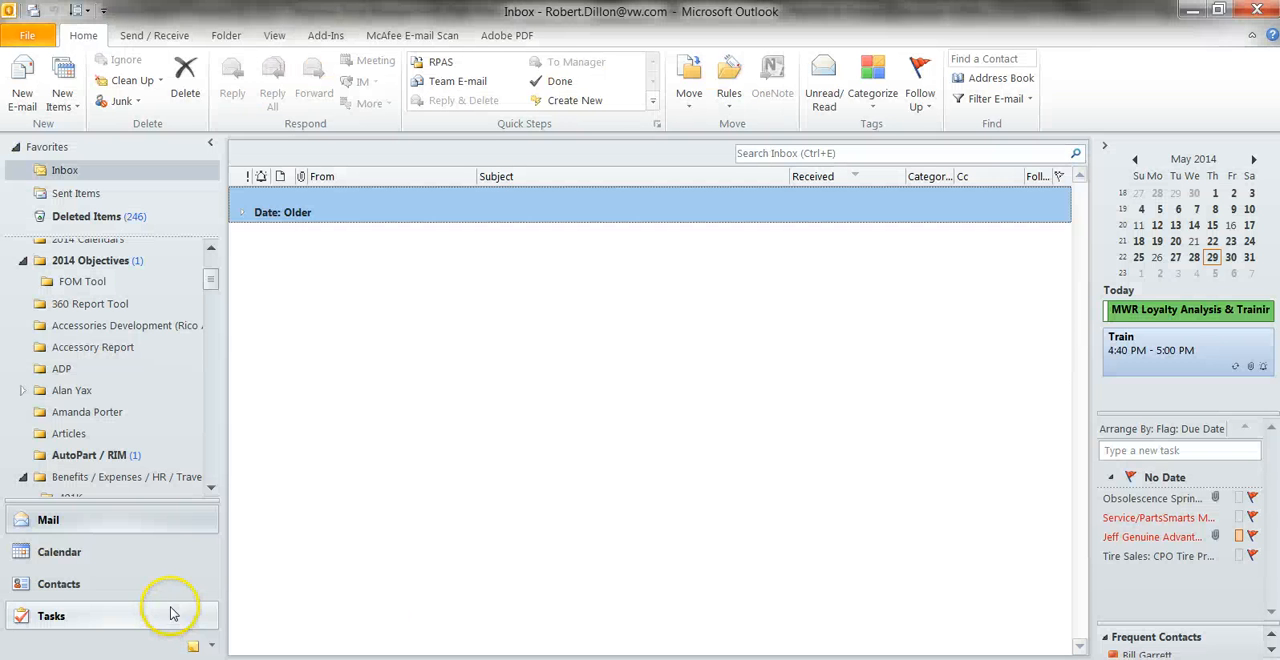